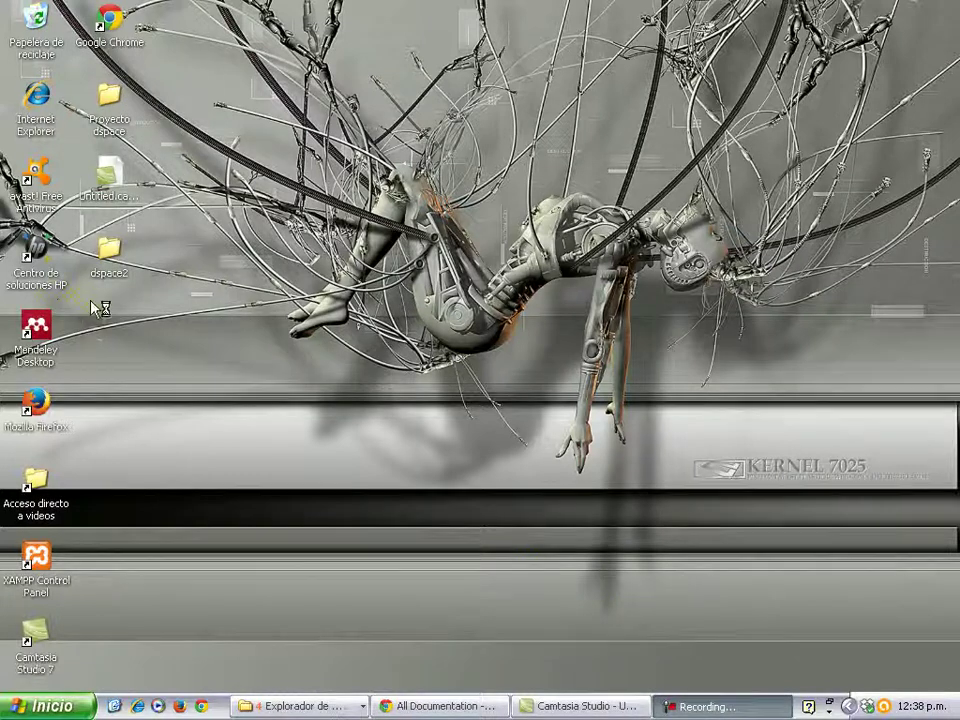
Open the Proyecto dspace folder on the desktop and copy the postgresql-8.4.22-windows.exe installer
double_click(107, 112)
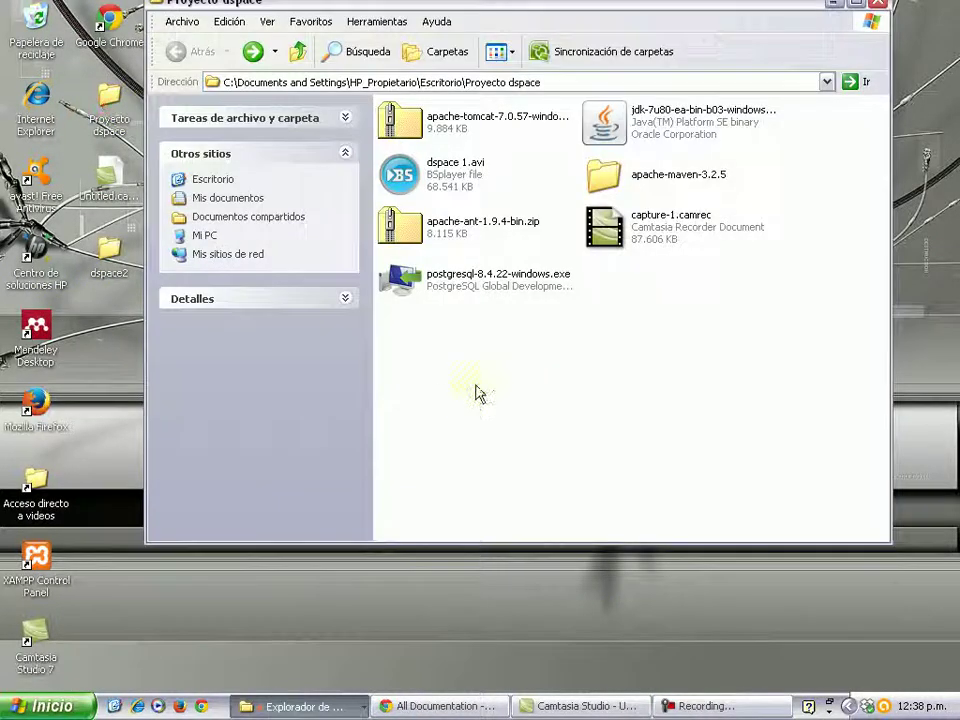
click(424, 287)
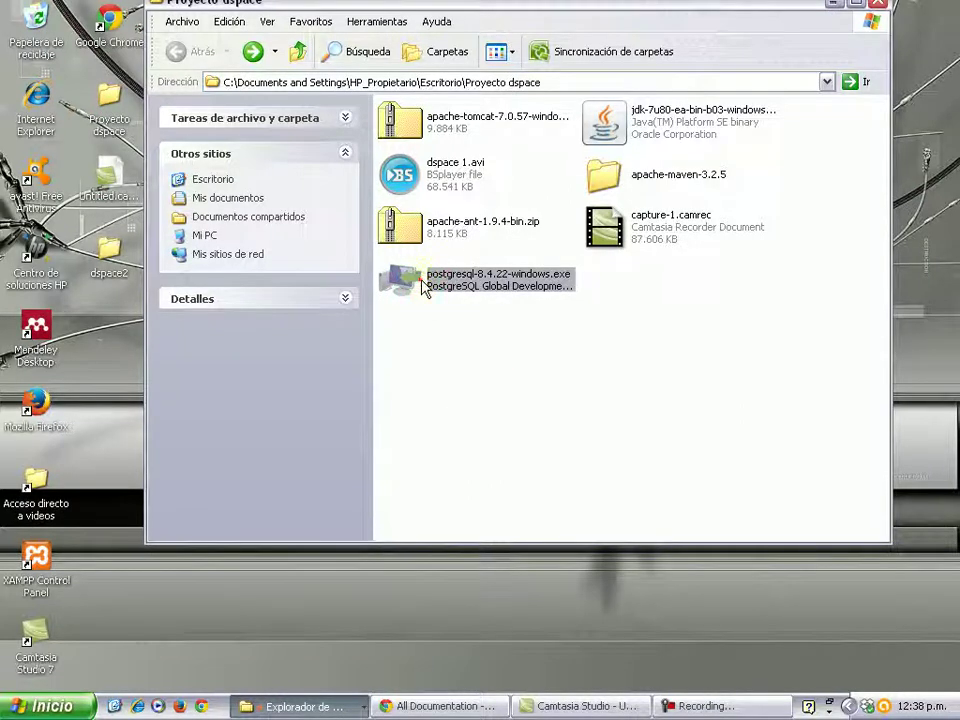
double_click(428, 282)
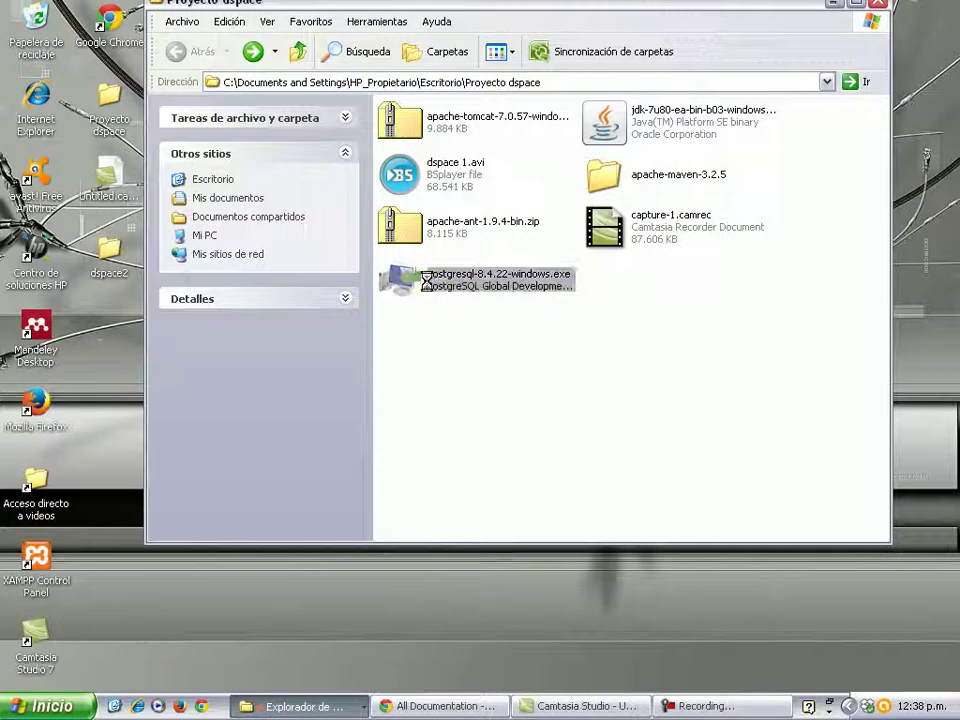
click(487, 403)
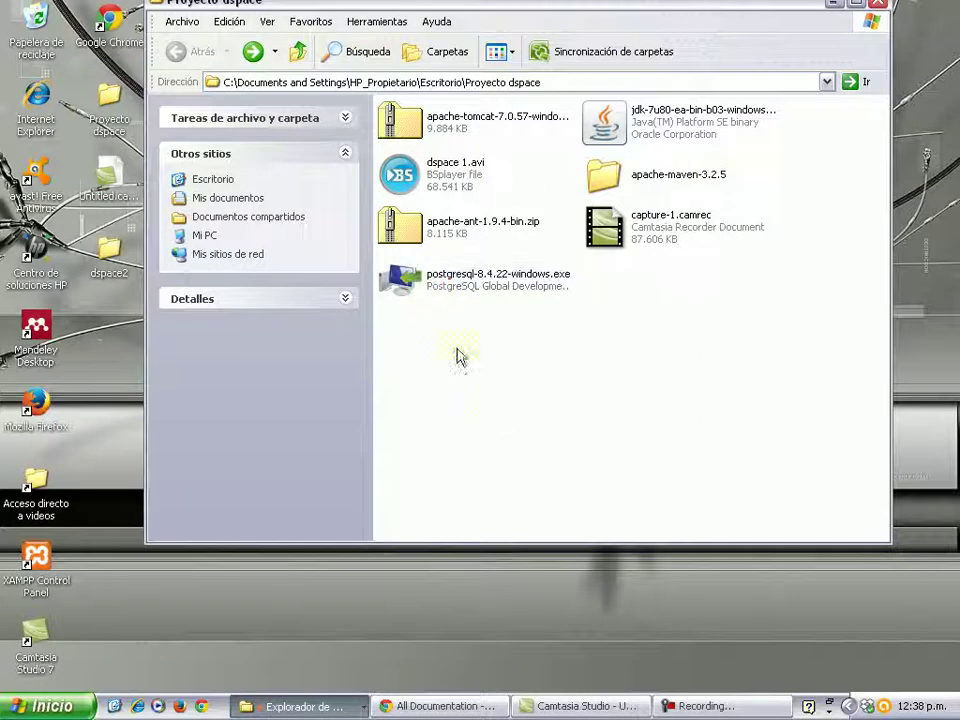
click(430, 282)
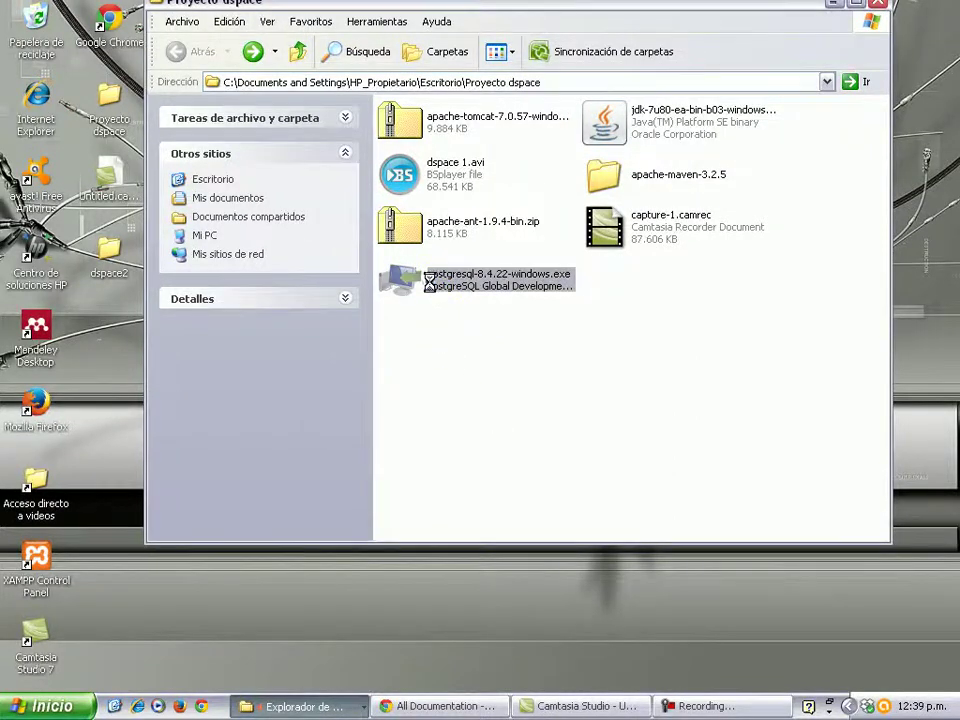
right_click(430, 283)
click(458, 468)
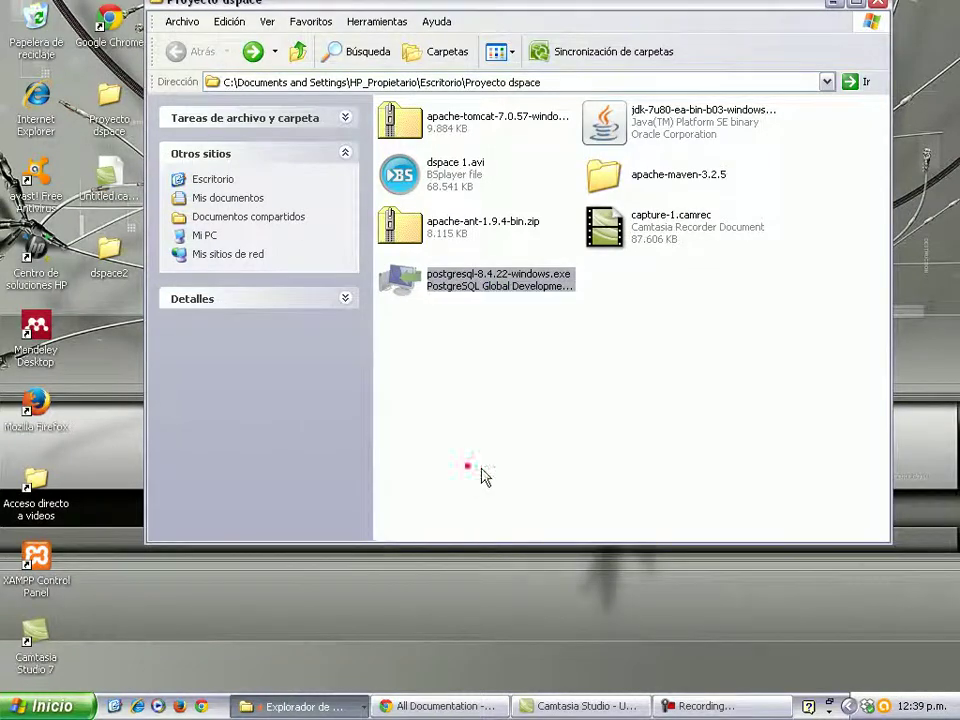
Paste the copied PostgreSQL installer into the root of the HP_PAVILION (C:) drive
click(352, 706)
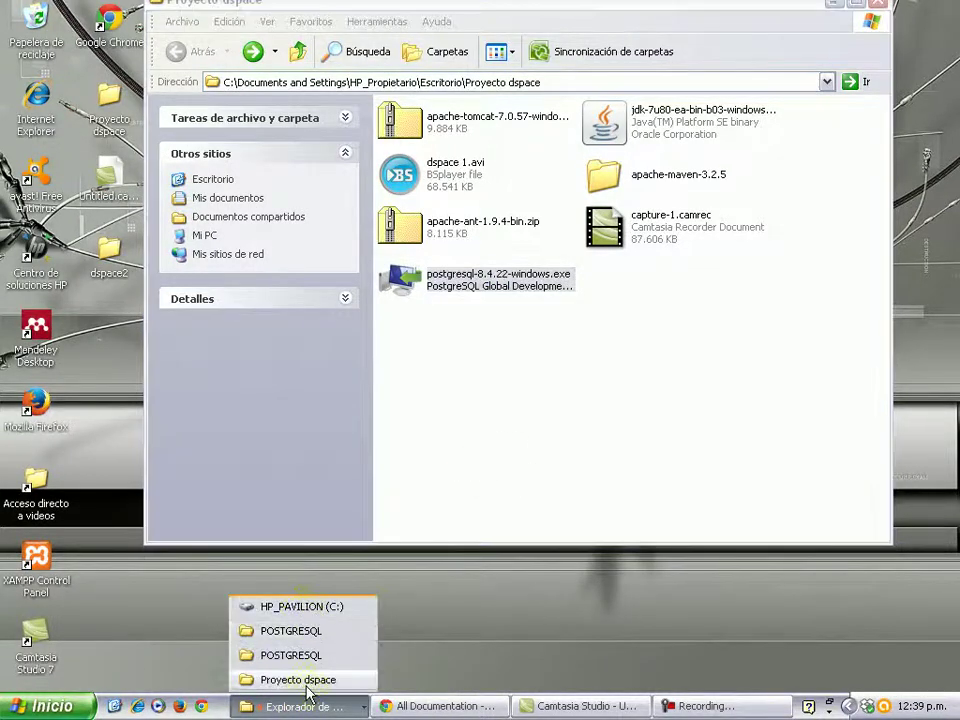
click(292, 612)
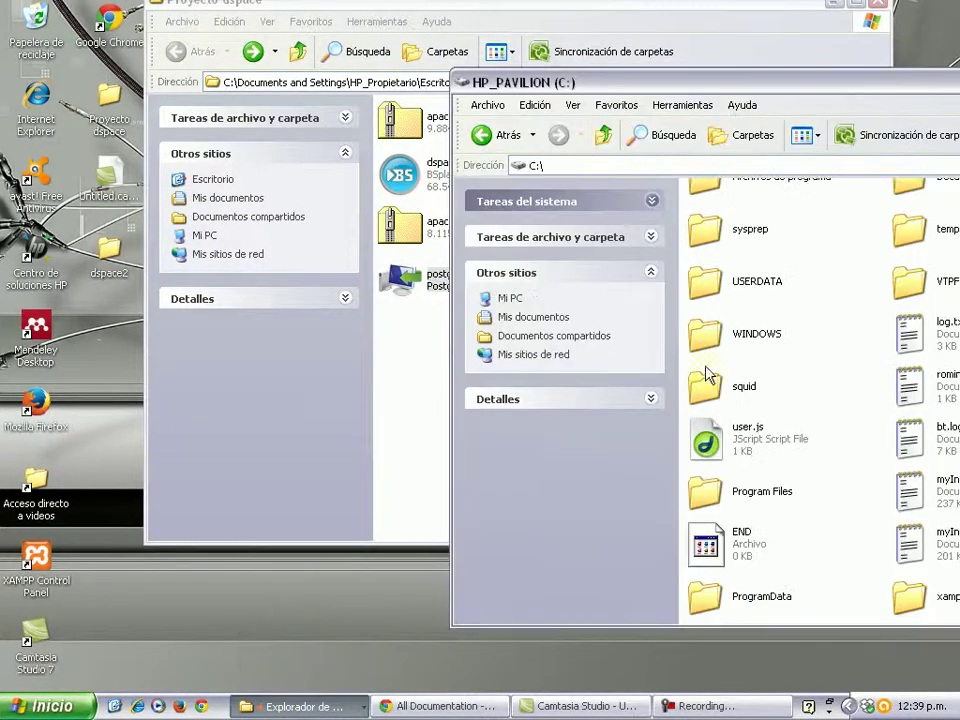
drag(790, 90, 448, 88)
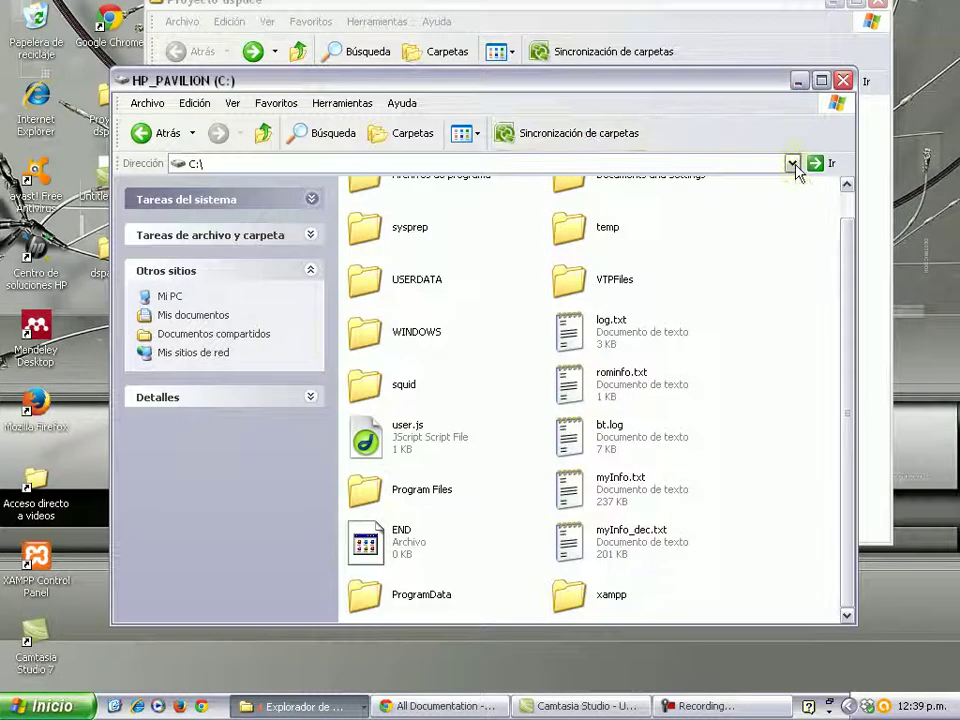
right_click(507, 338)
click(632, 414)
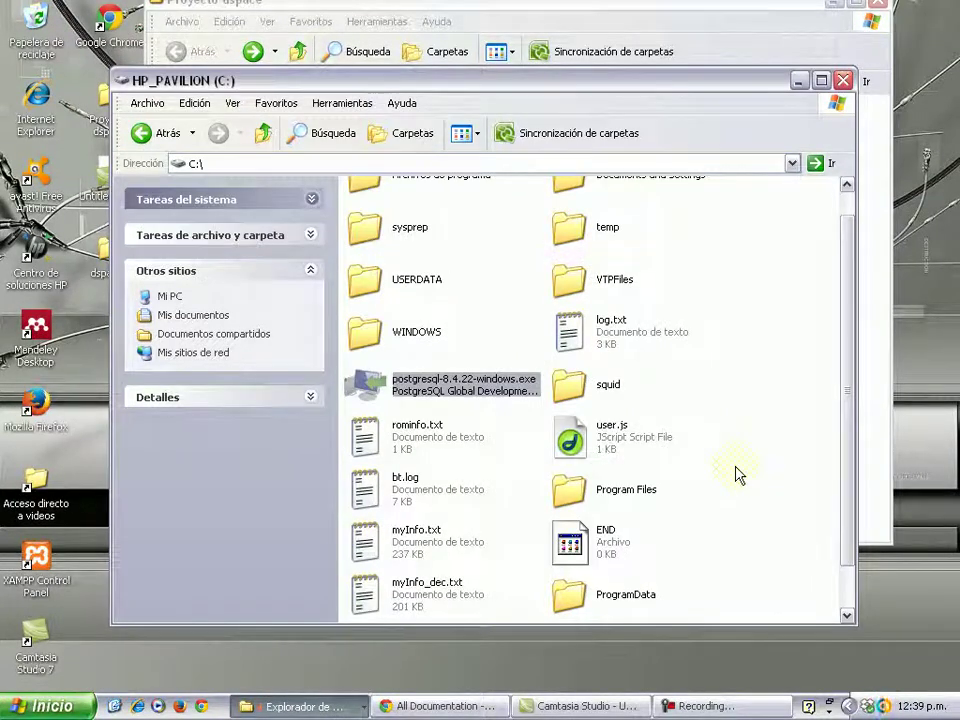
click(737, 474)
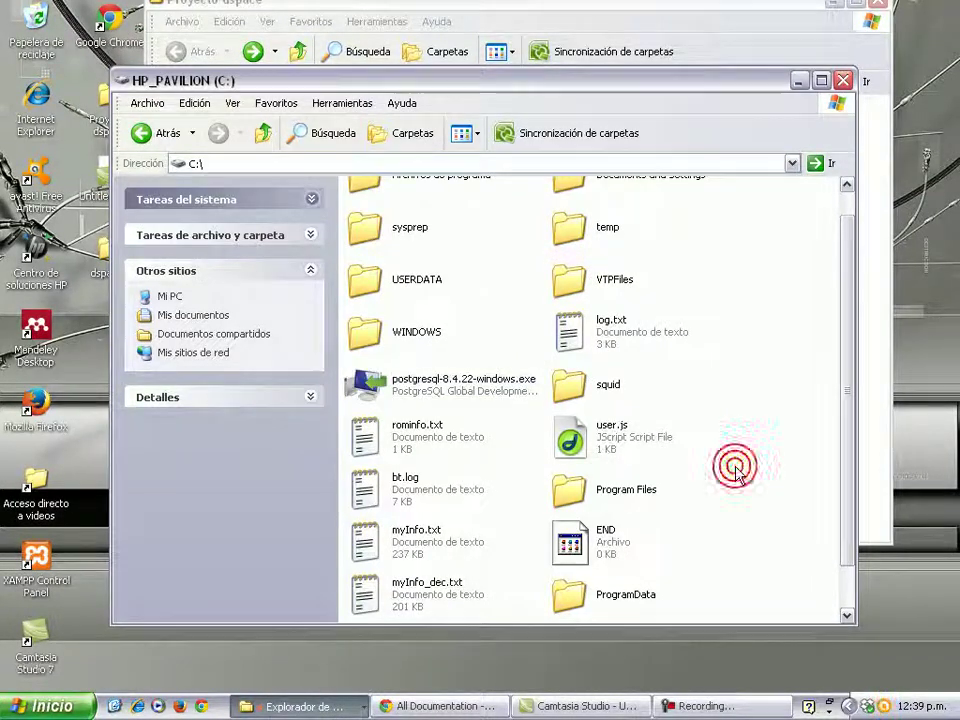
Open a command prompt window by running cmd
key(super+r)
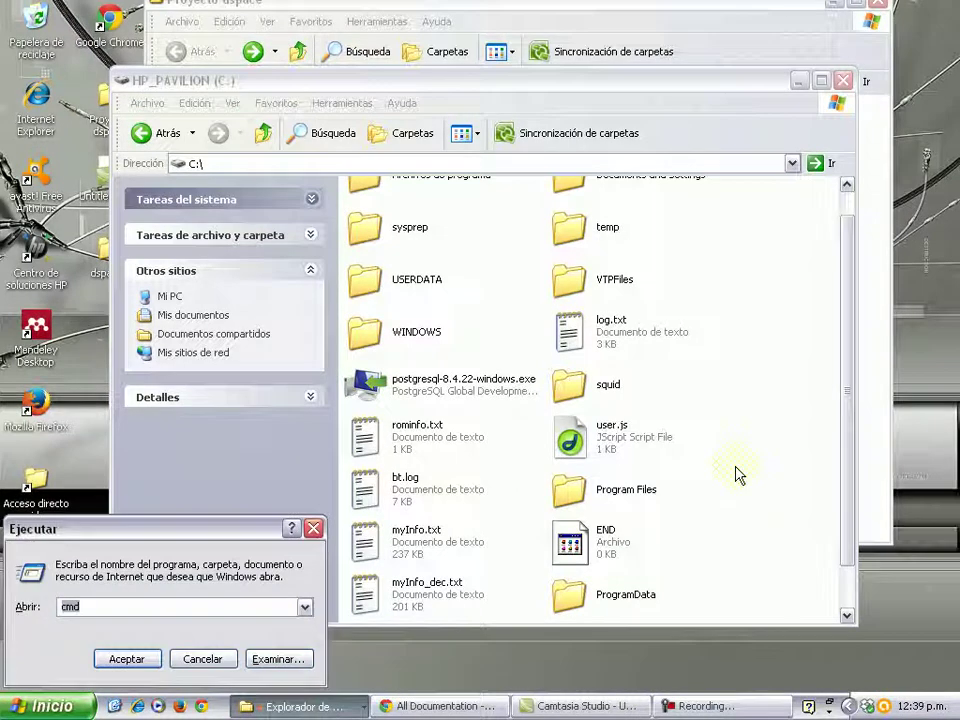
key(Return)
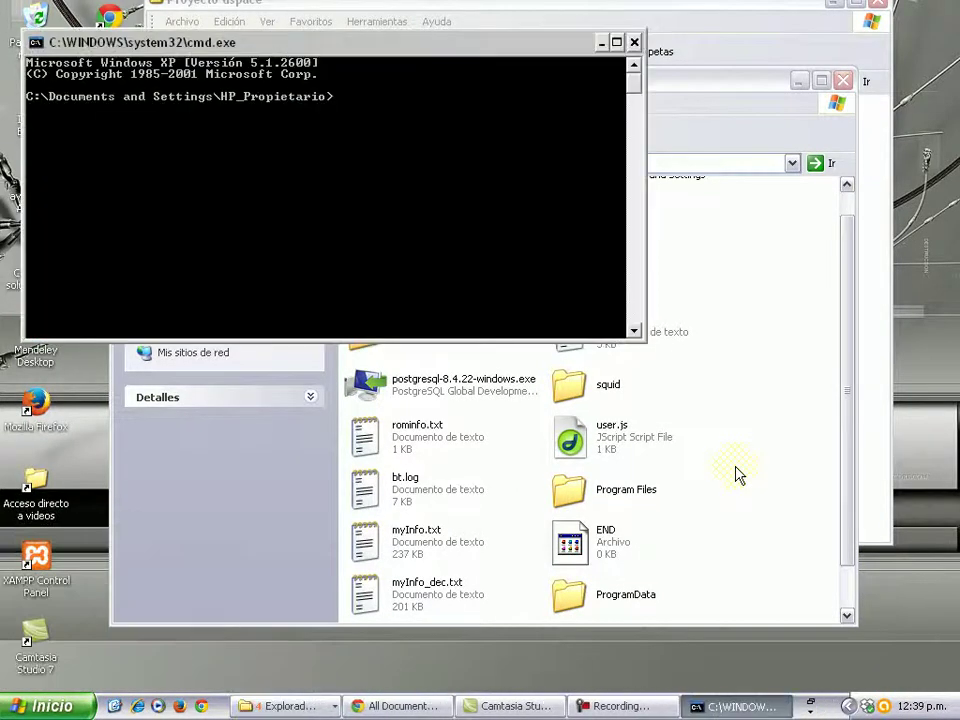
Try to launch the installer with the command c:/posgresql-8.4.22-windows --
text(c:/)
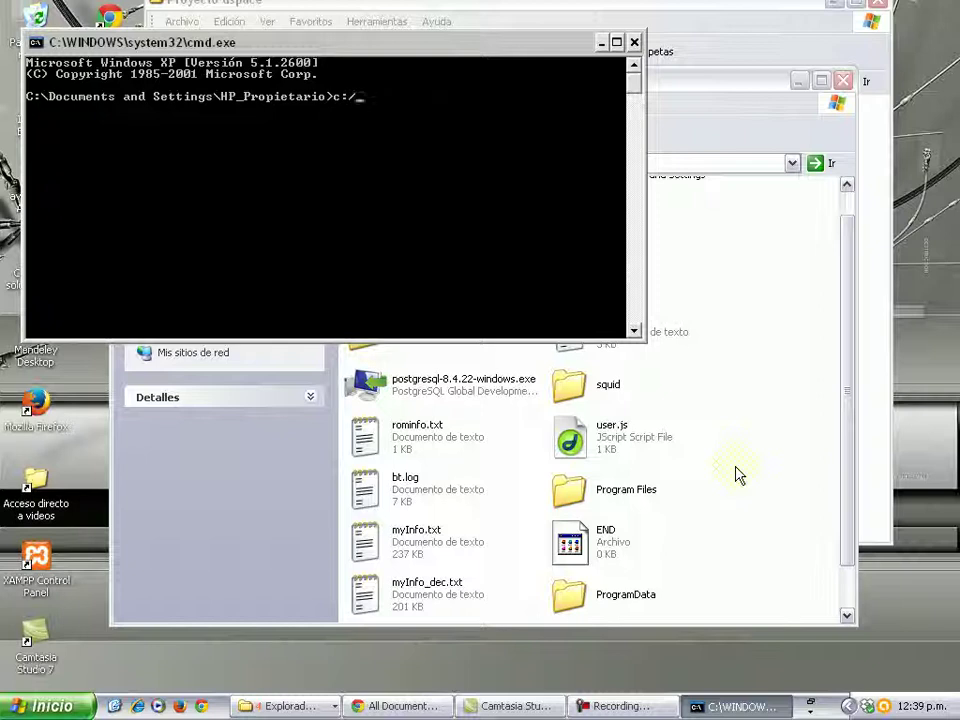
text(posgresql-8.4)
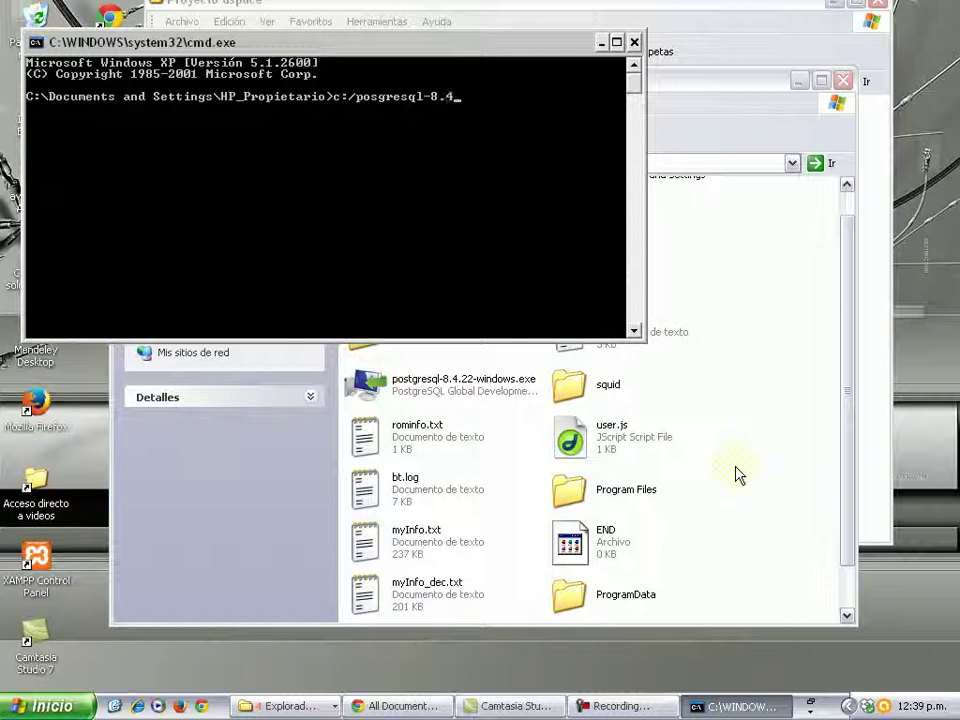
text(.22-wind)
text(ows)
text(.ex)
key(BackSpace)
key(BackSpace)
key(BackSpace)
text(--)
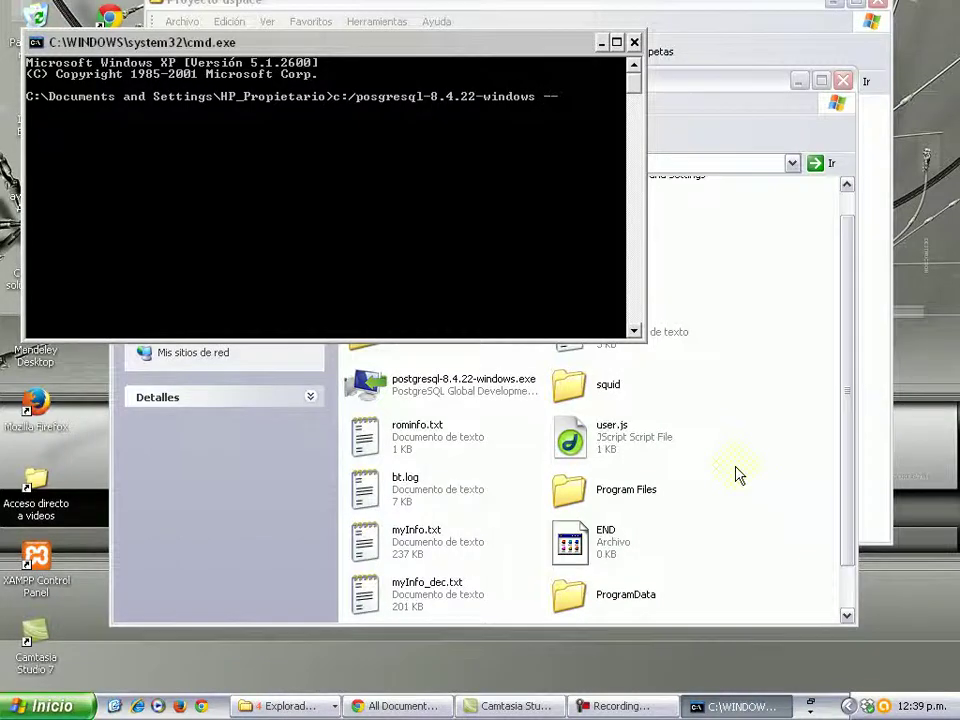
key(Return)
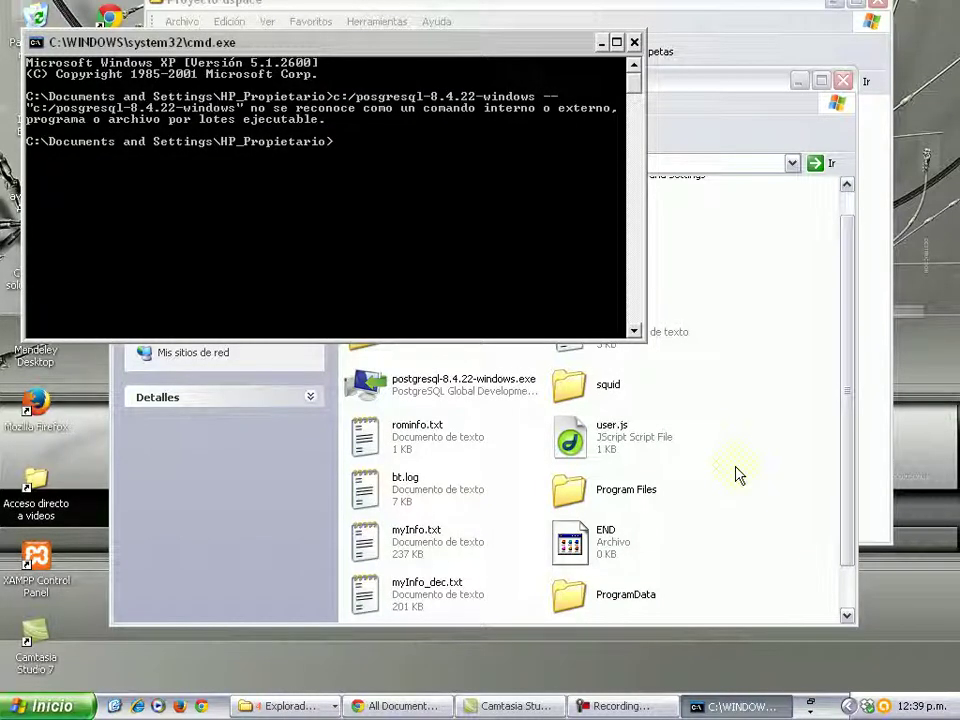
Launch the PostgreSQL installer from the command prompt with c:/postgresql-8.4.22-windows --
text(c:/postgres)
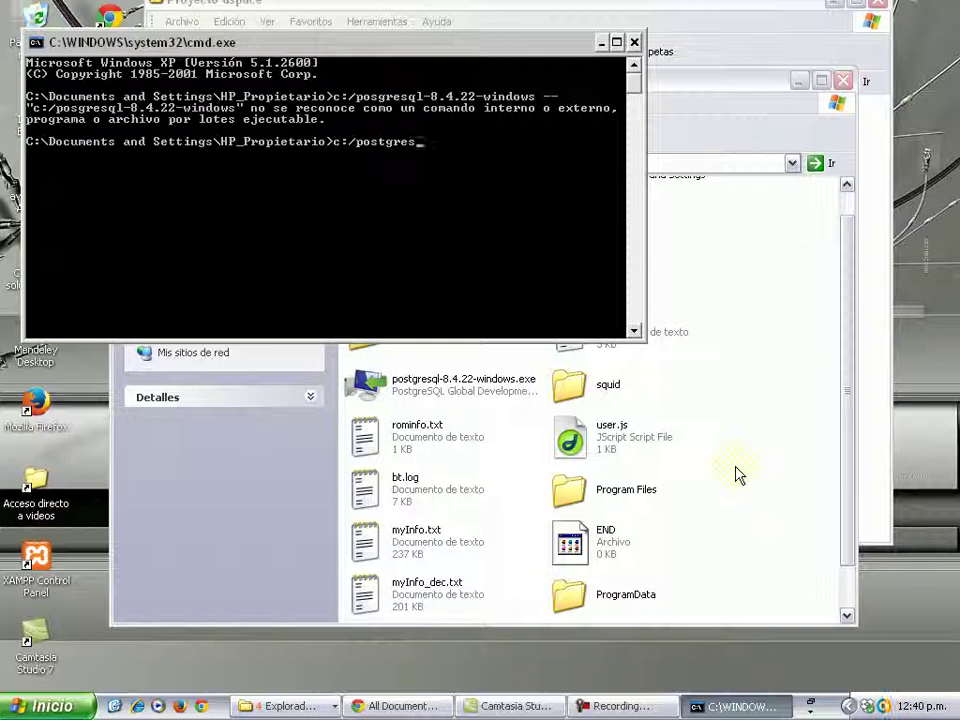
text(ql-8.4.22-windows --)
key(Return)
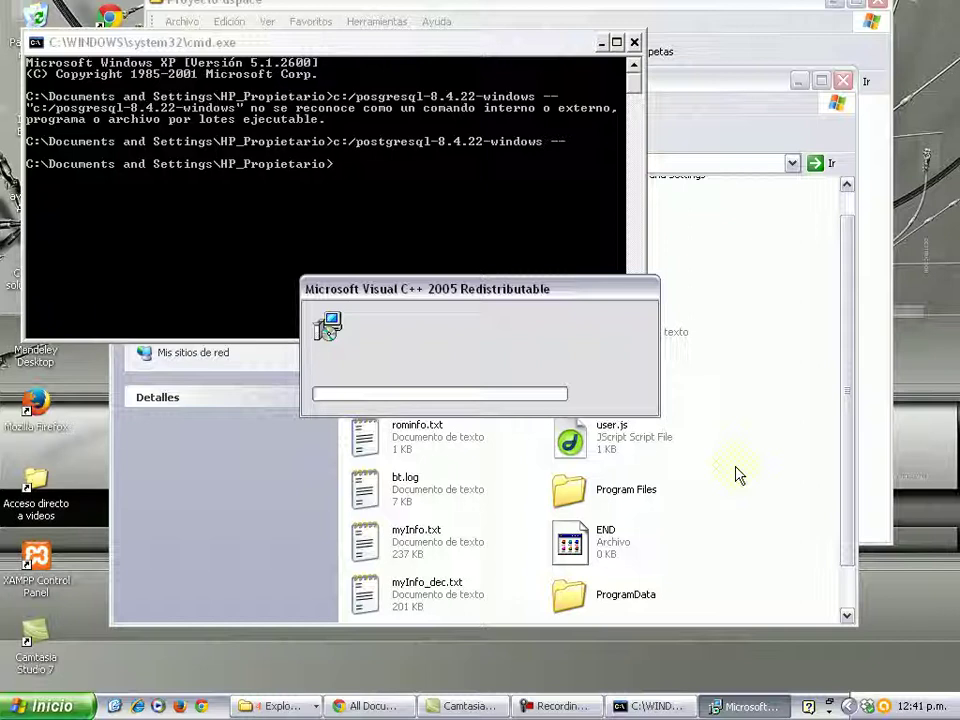
click(600, 703)
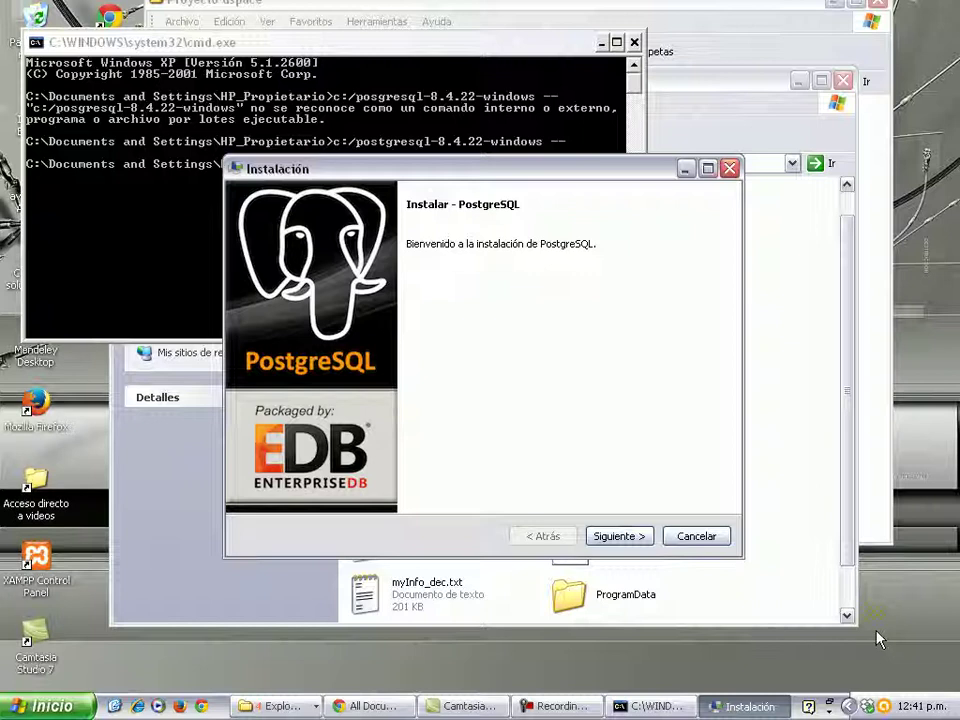
Start the PostgreSQL setup and accept the default installation directory and data directory
click(620, 537)
click(401, 274)
drag(405, 275, 520, 275)
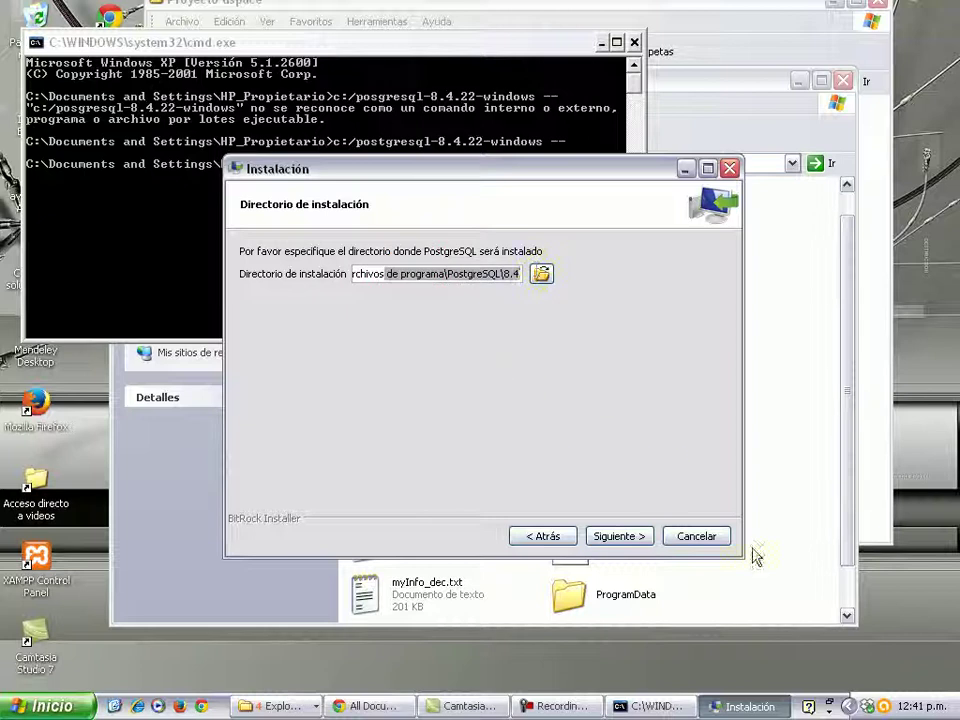
click(629, 538)
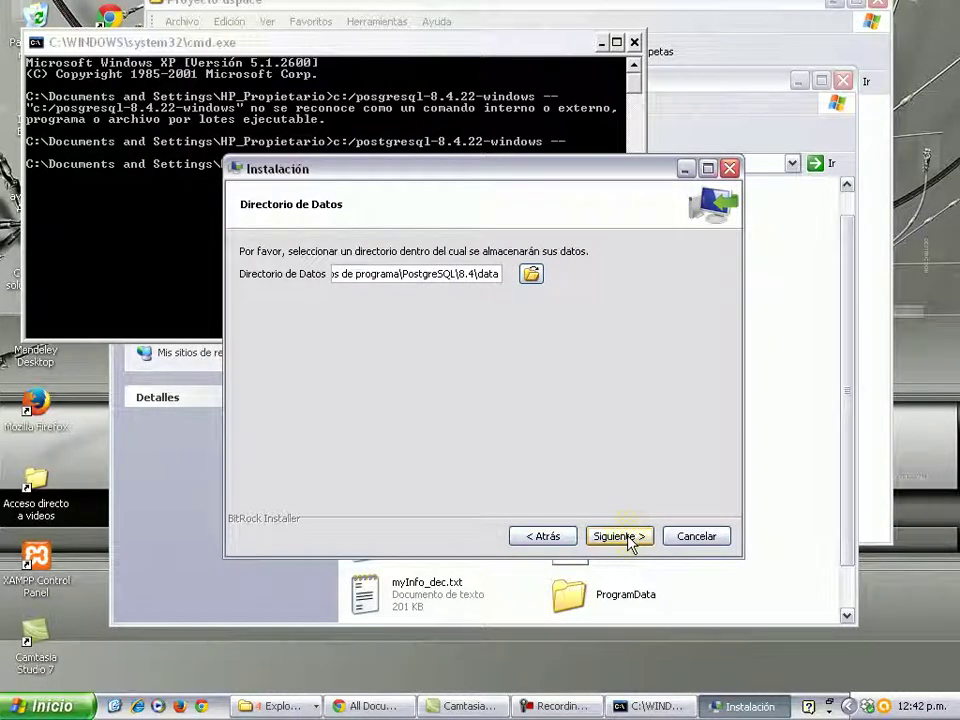
click(629, 538)
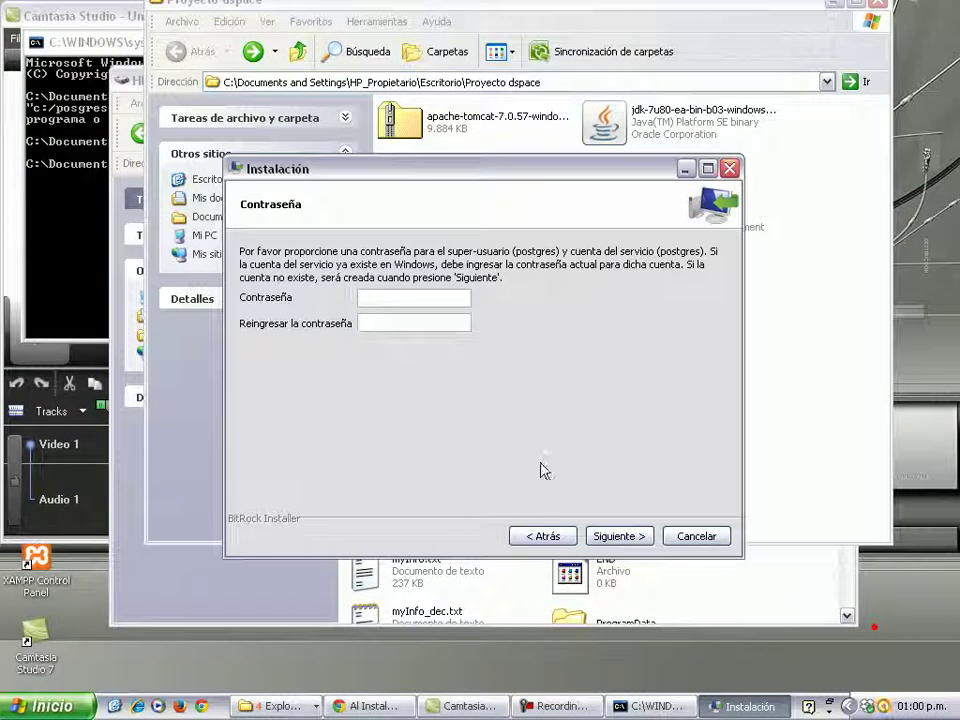
Enter and re-enter the password for the postgres superuser, and accept server port 5432
click(389, 297)
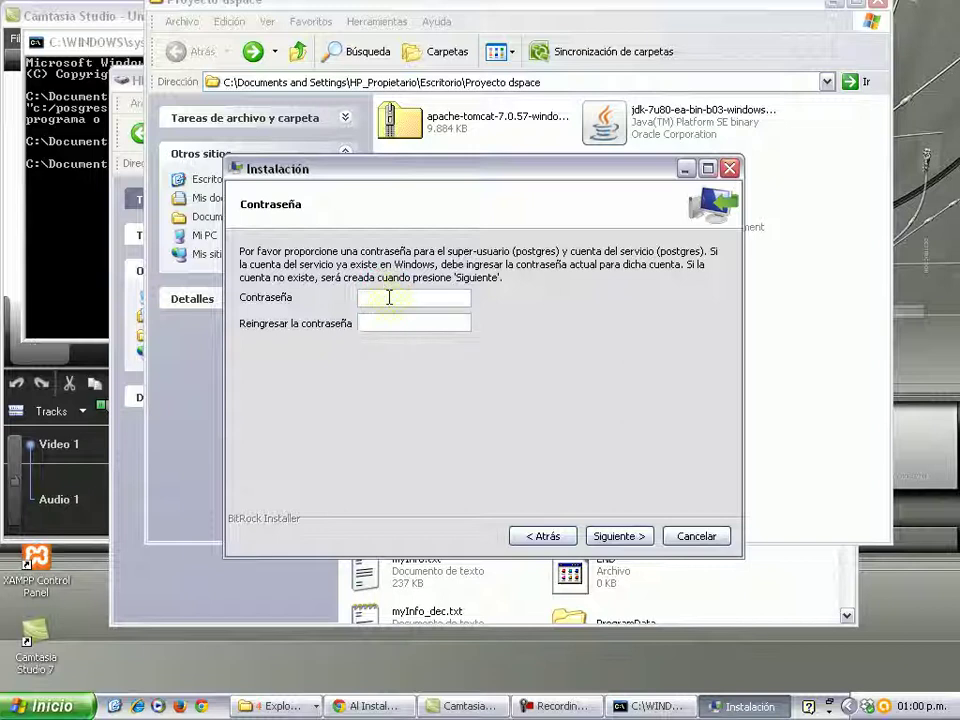
text(••••••)
key(Tab)
click(628, 537)
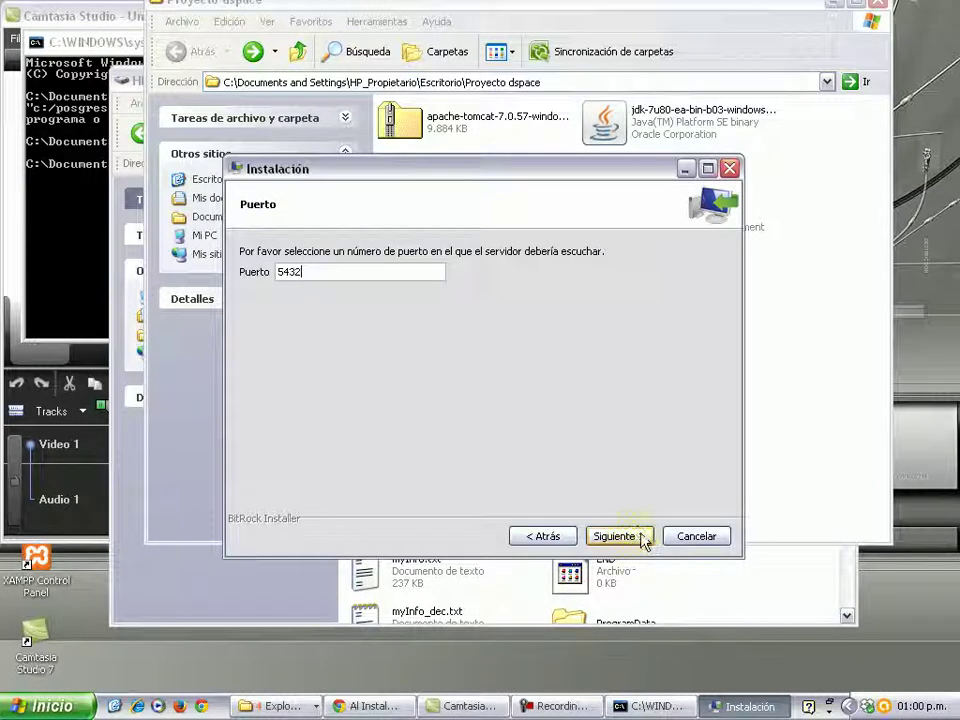
double_click(317, 272)
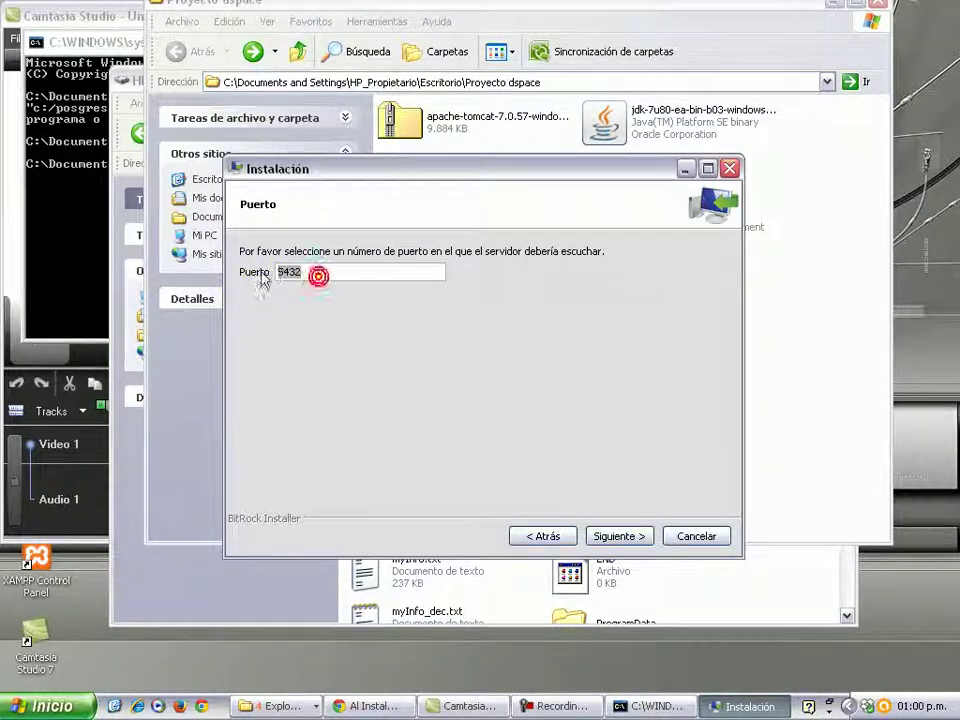
click(619, 537)
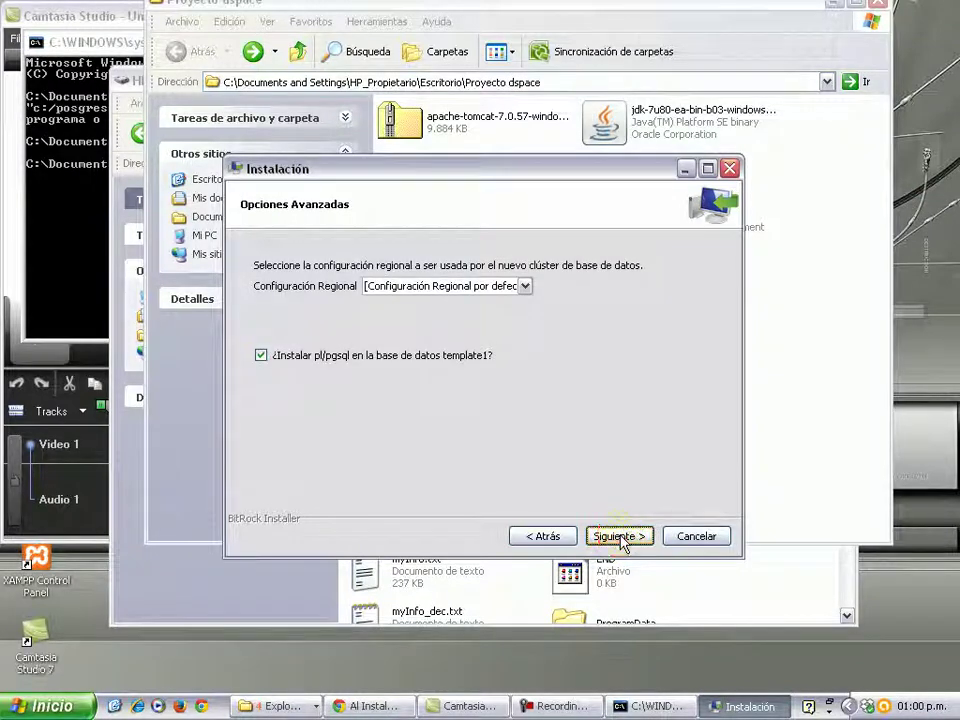
Keep the default regional configuration for the database cluster and complete the PostgreSQL installation
click(524, 287)
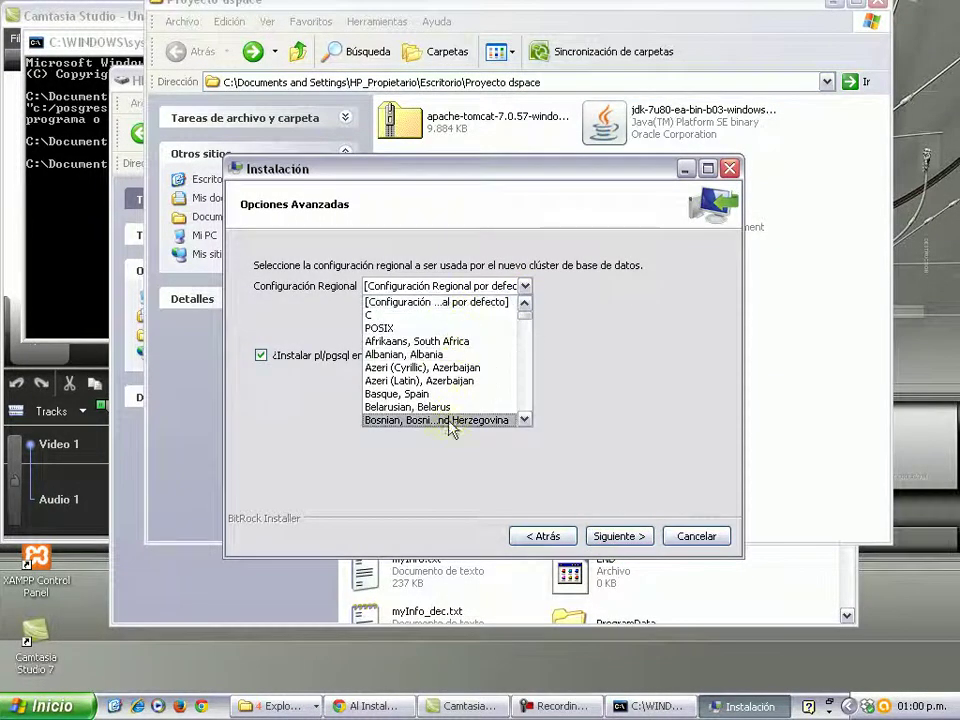
click(452, 303)
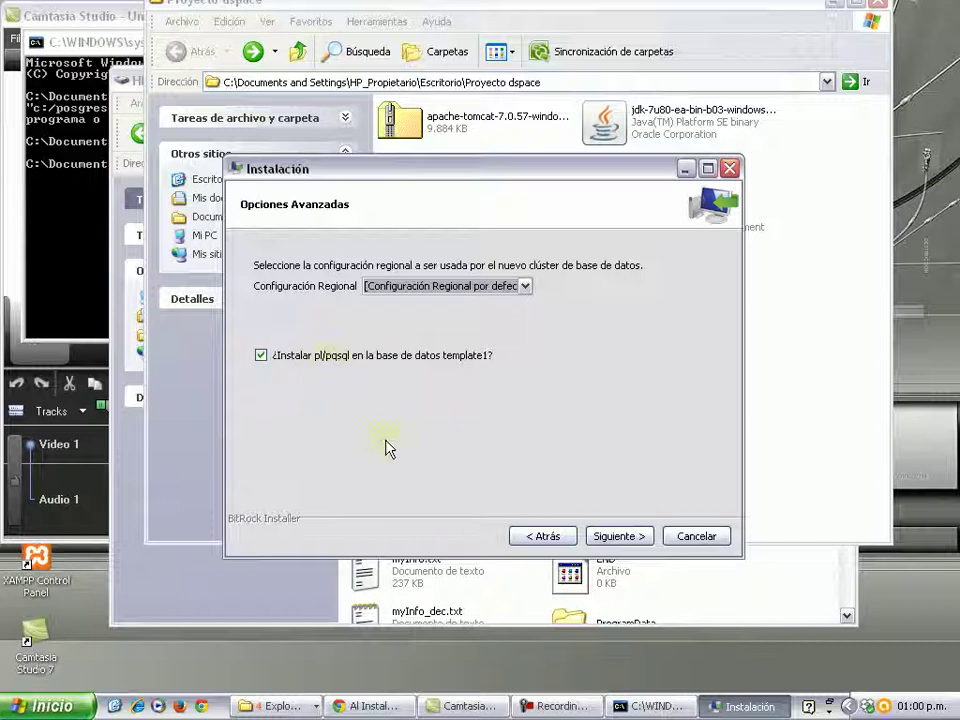
click(622, 537)
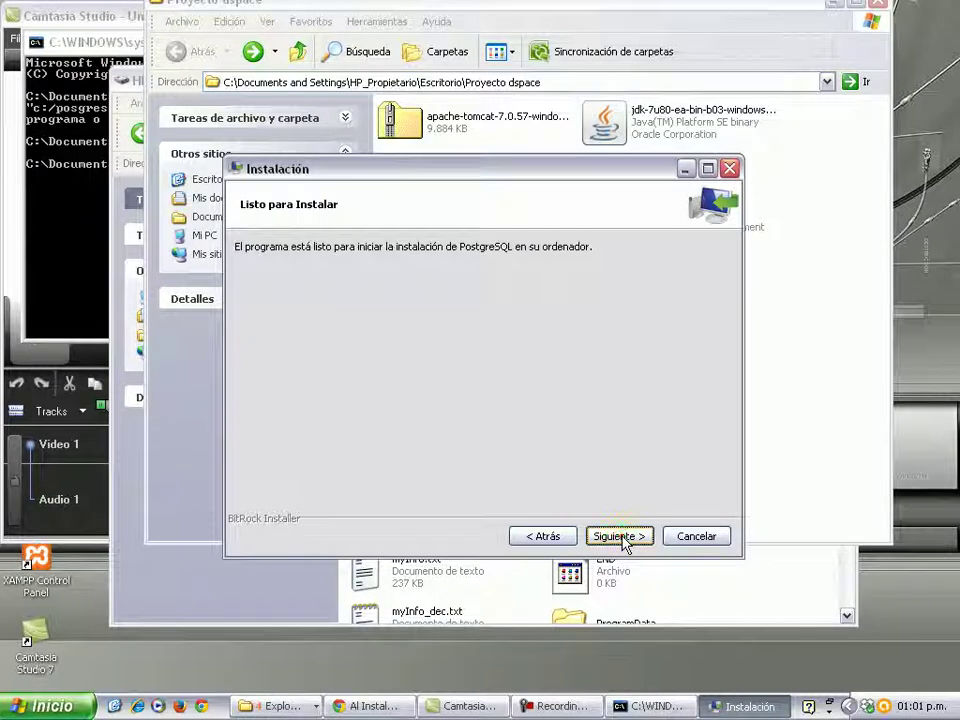
click(620, 537)
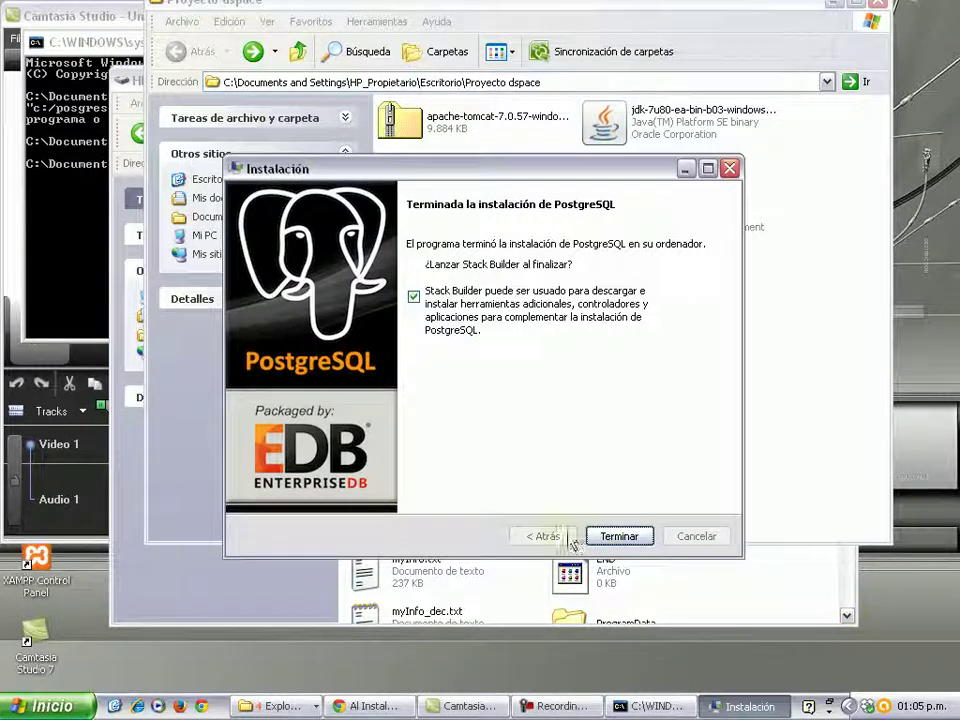
click(630, 537)
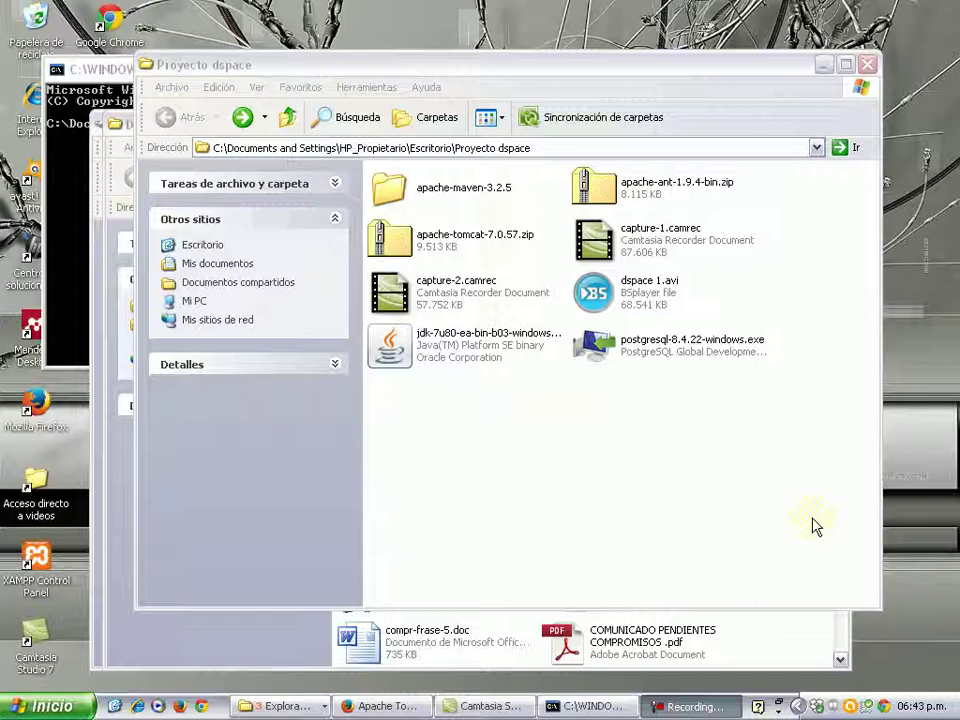
Open apache-tomcat-7.0.57.zip in the Proyecto dspace folder and launch the Apache Tomcat installer inside it
double_click(402, 238)
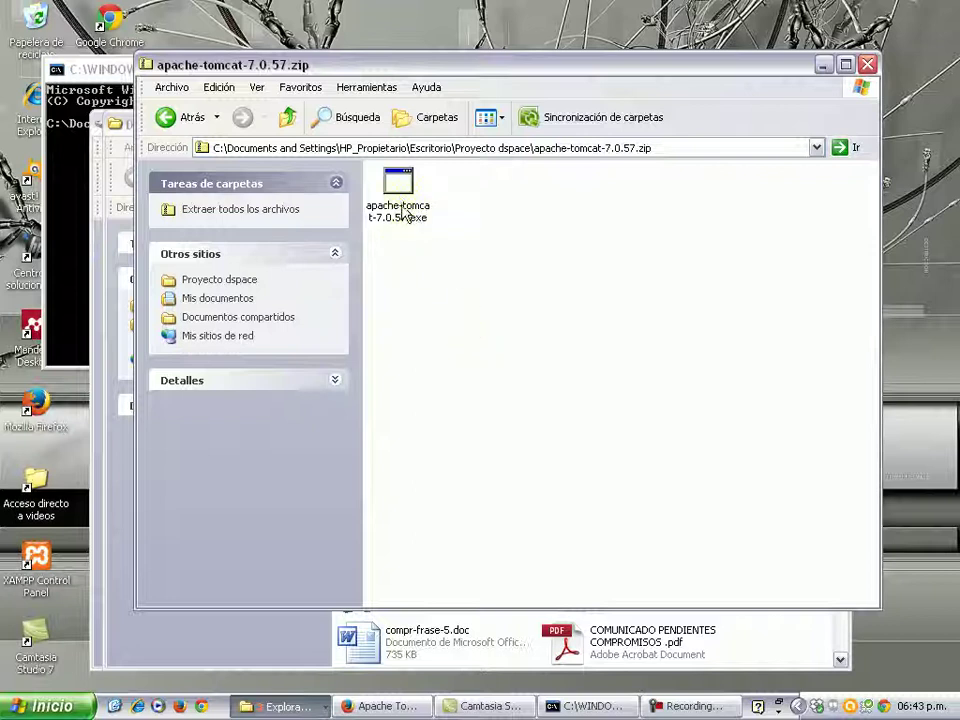
click(404, 207)
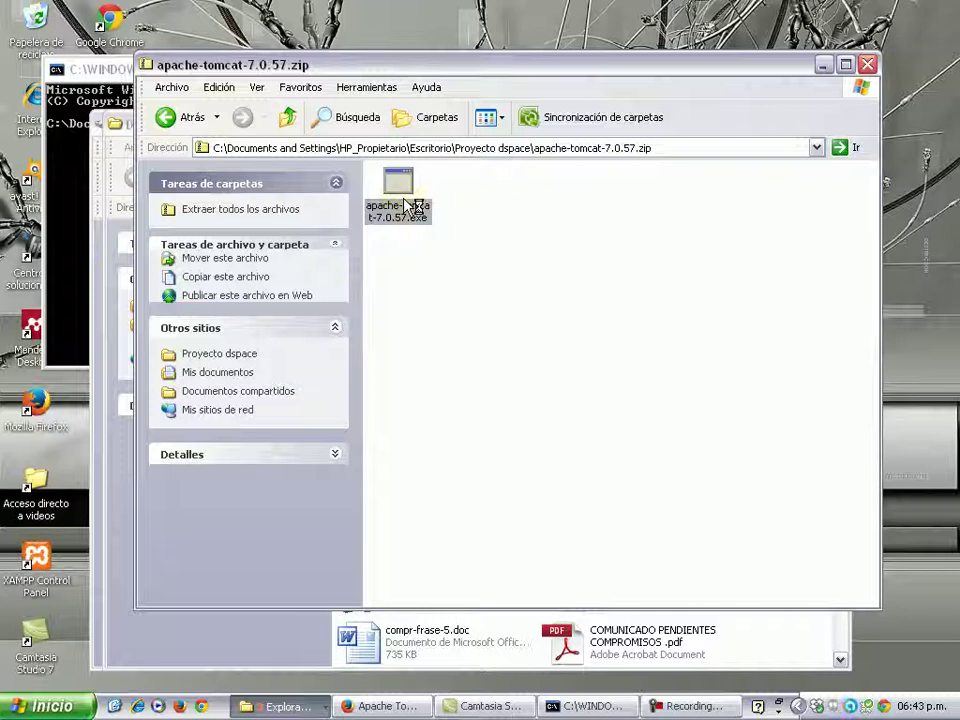
double_click(414, 207)
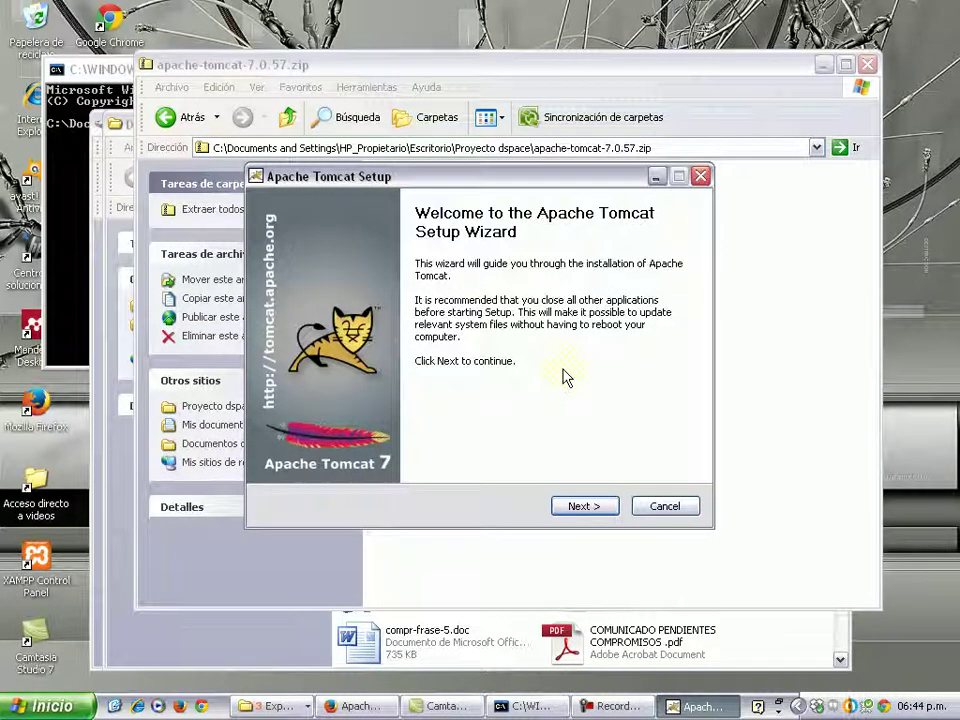
Accept the Apache Tomcat license agreement and add Host Manager to the components included in the installation
click(581, 508)
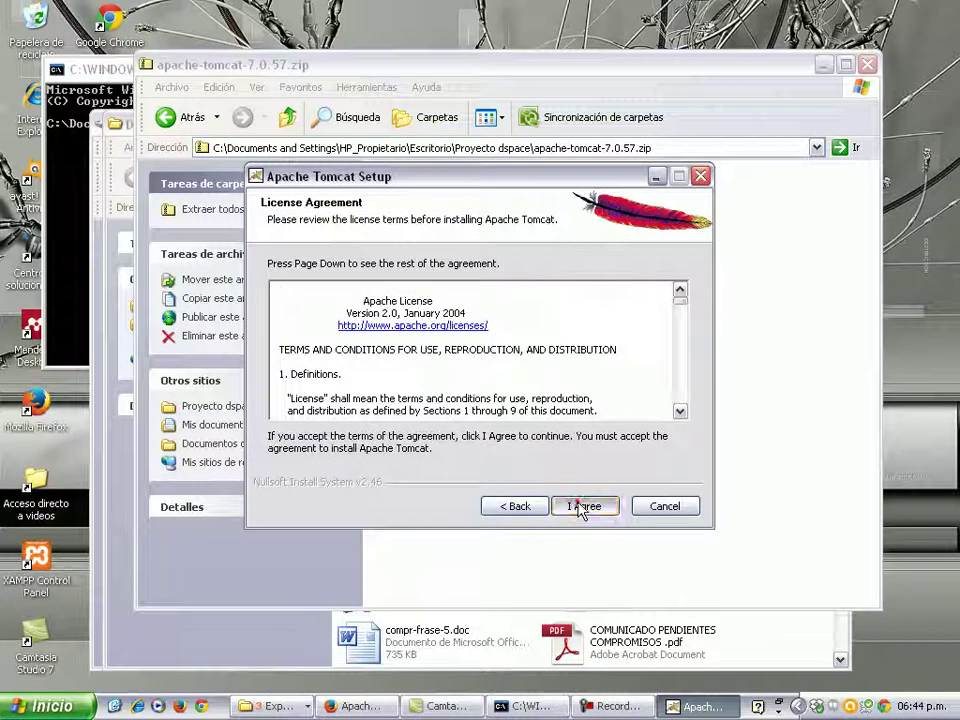
click(582, 508)
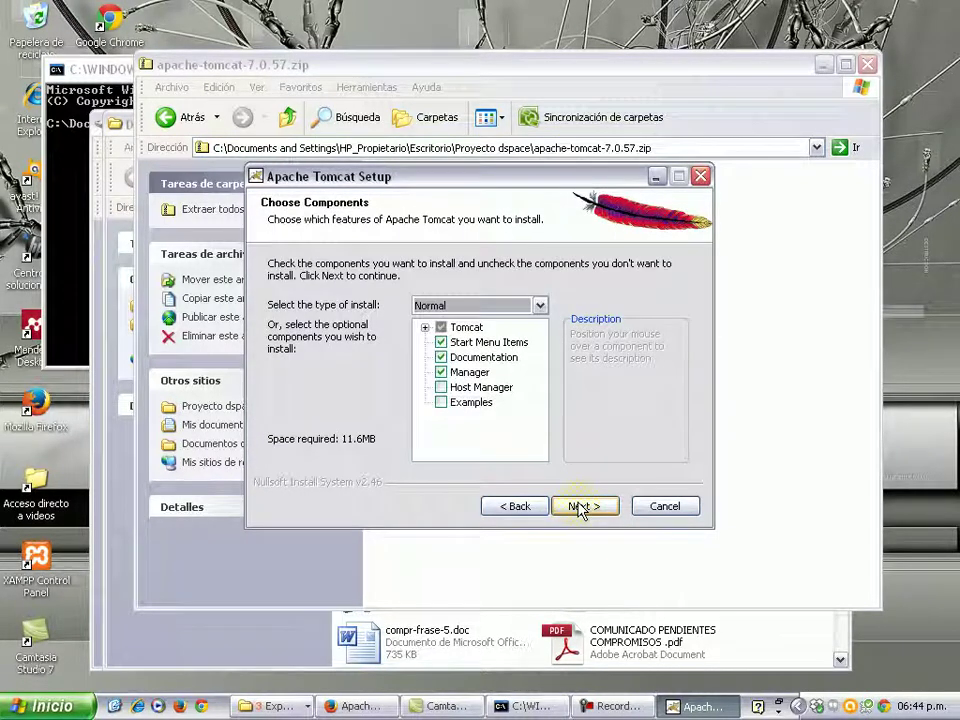
click(441, 388)
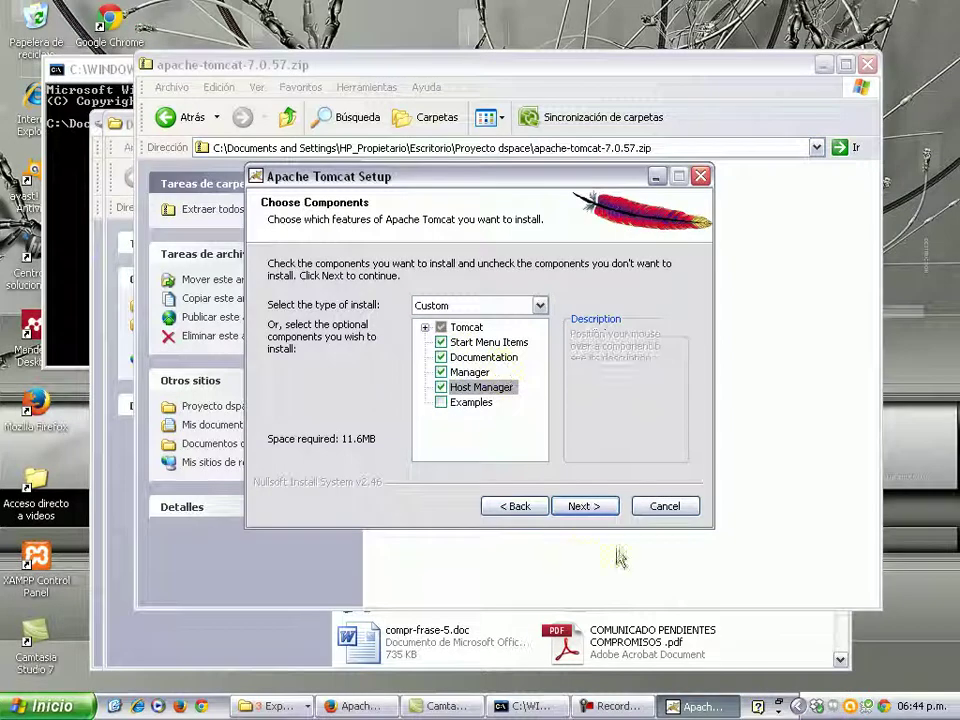
click(583, 507)
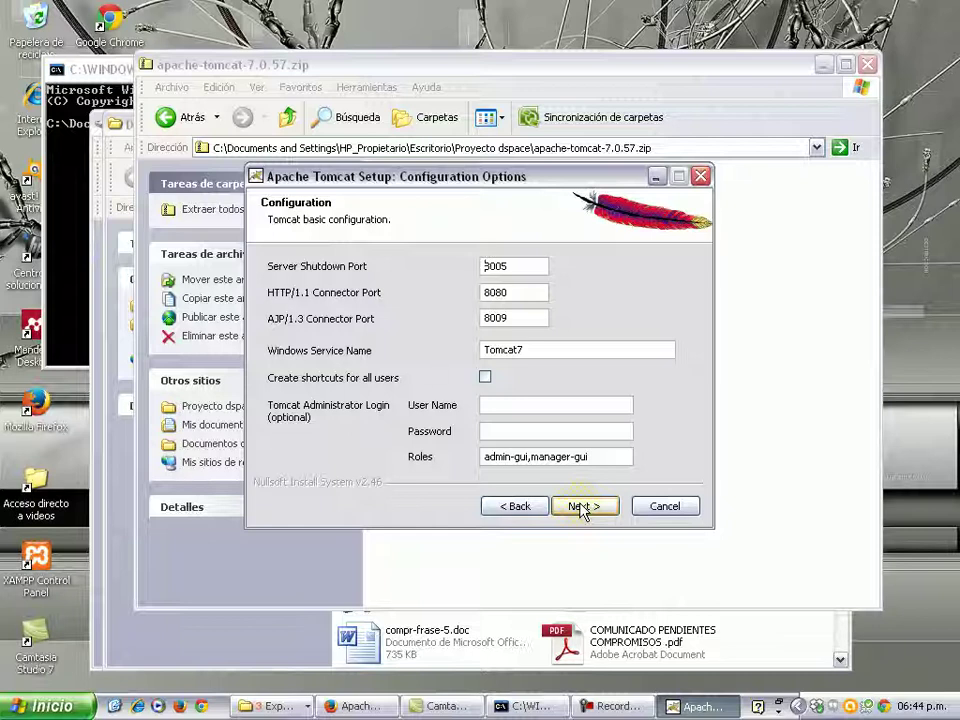
Keep the default Tomcat ports and the Tomcat7 service name, leave the administrator login blank, and continue the setup
click(508, 404)
click(505, 430)
click(506, 404)
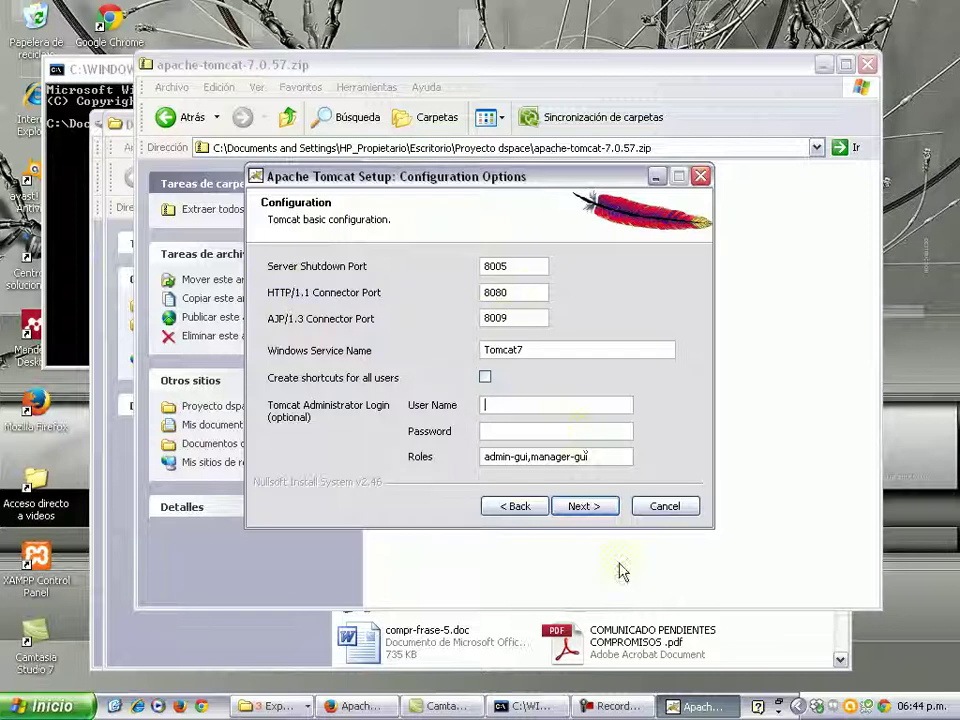
click(584, 506)
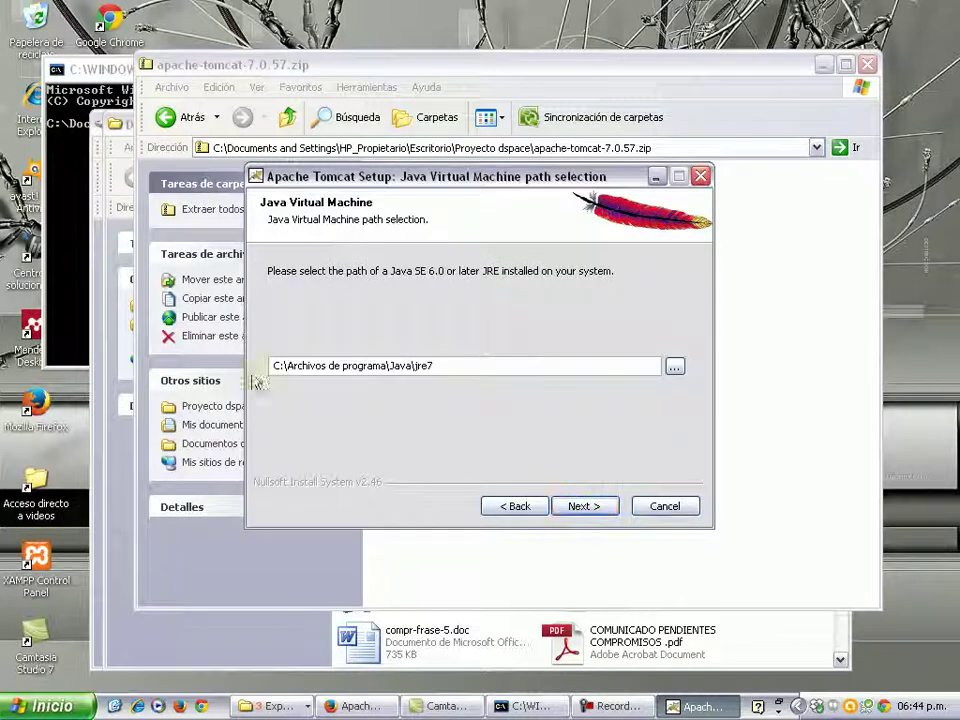
Check the Java folder in C:\Archivos de programa for the jre7 folder that the Tomcat setup points to
click(274, 366)
key(super)
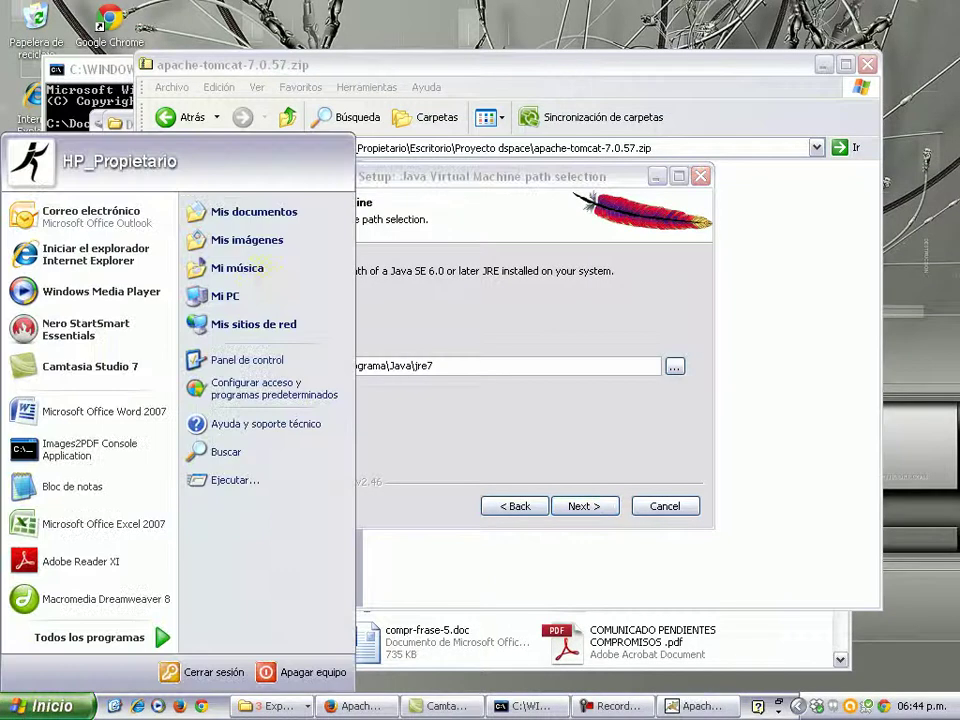
click(205, 297)
click(896, 94)
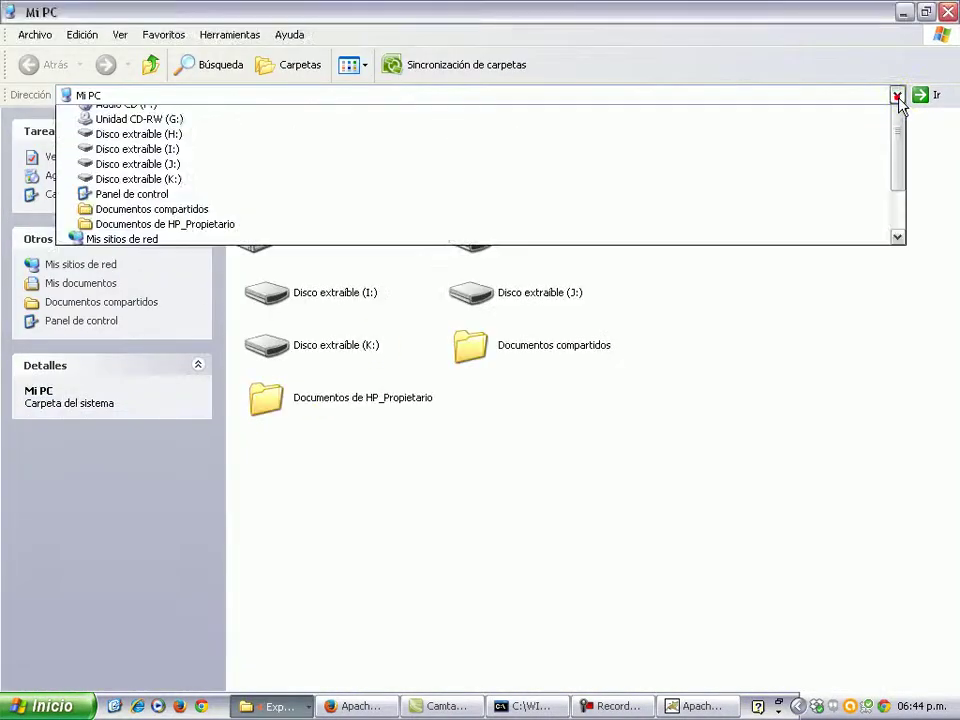
click(592, 128)
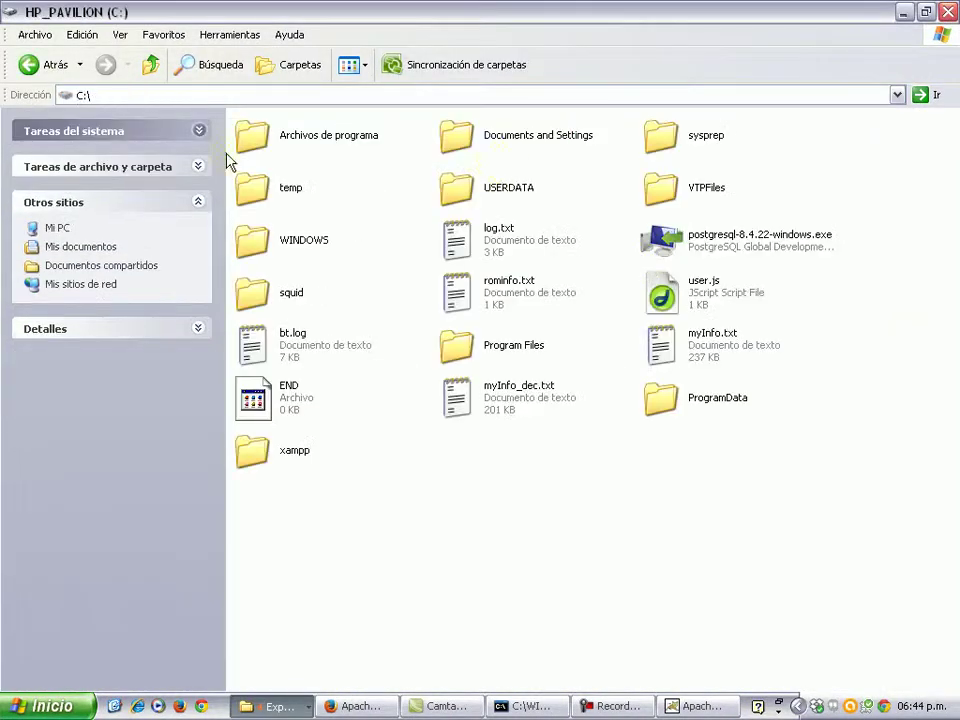
double_click(283, 133)
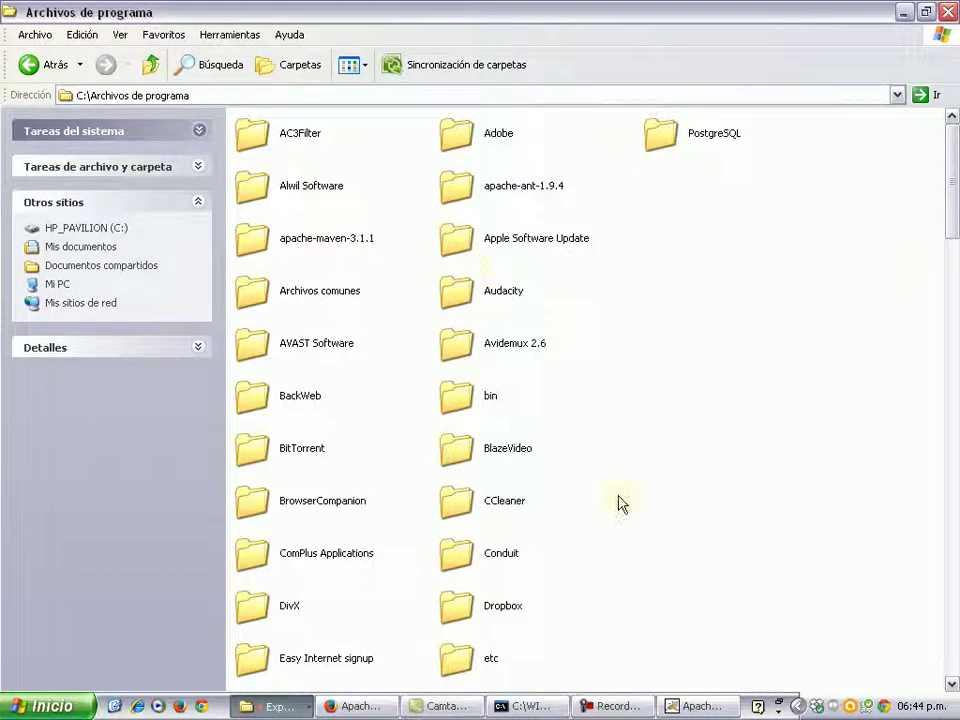
key(j)
scroll(548, 518, down, 2)
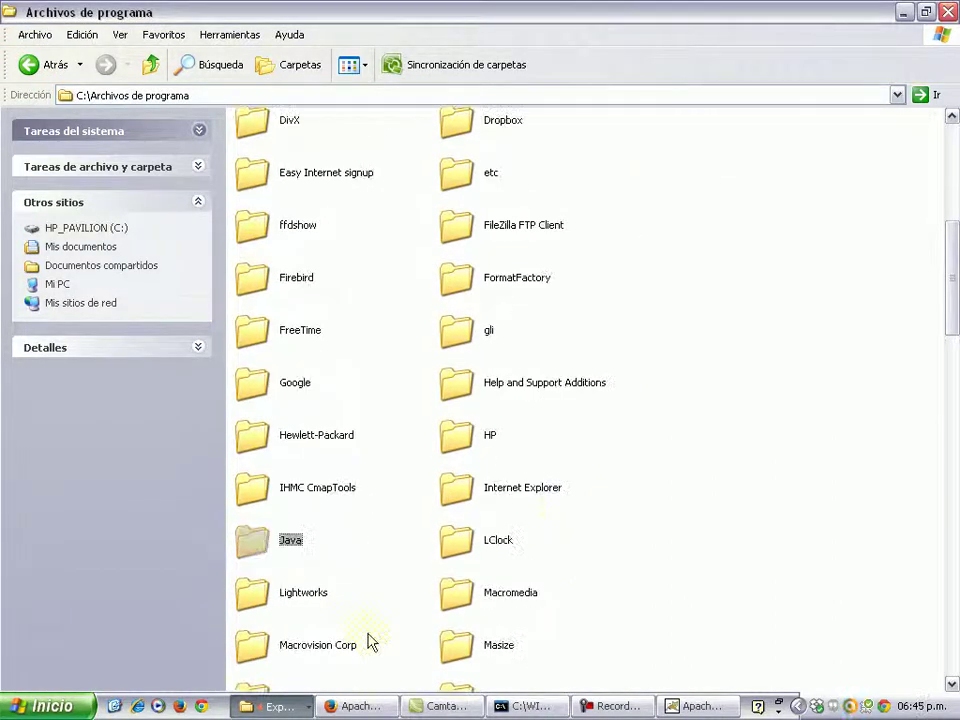
double_click(281, 544)
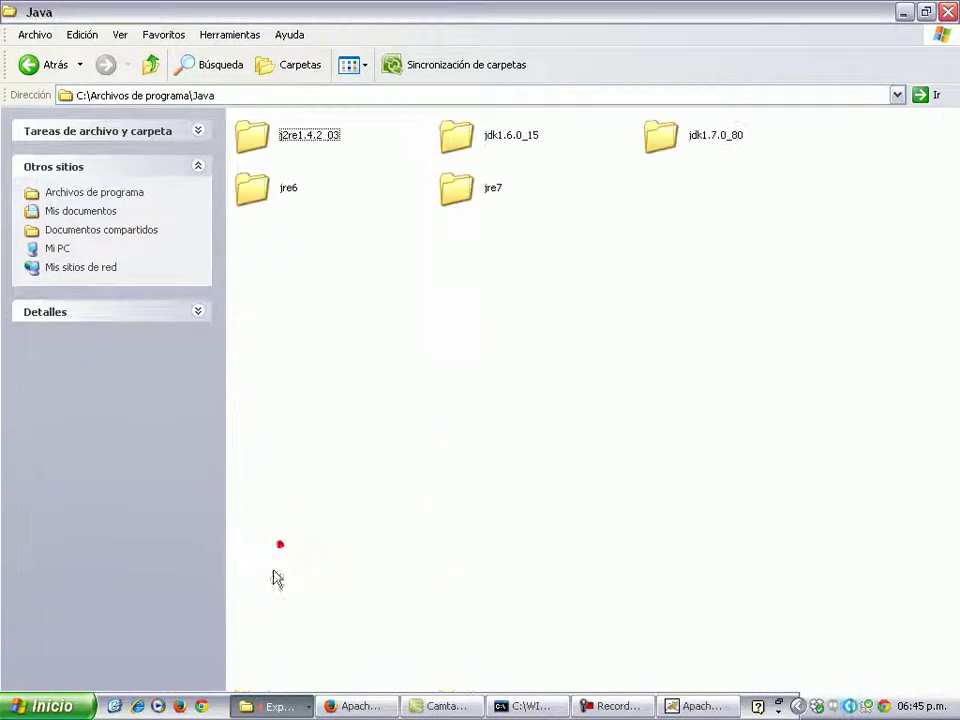
click(461, 189)
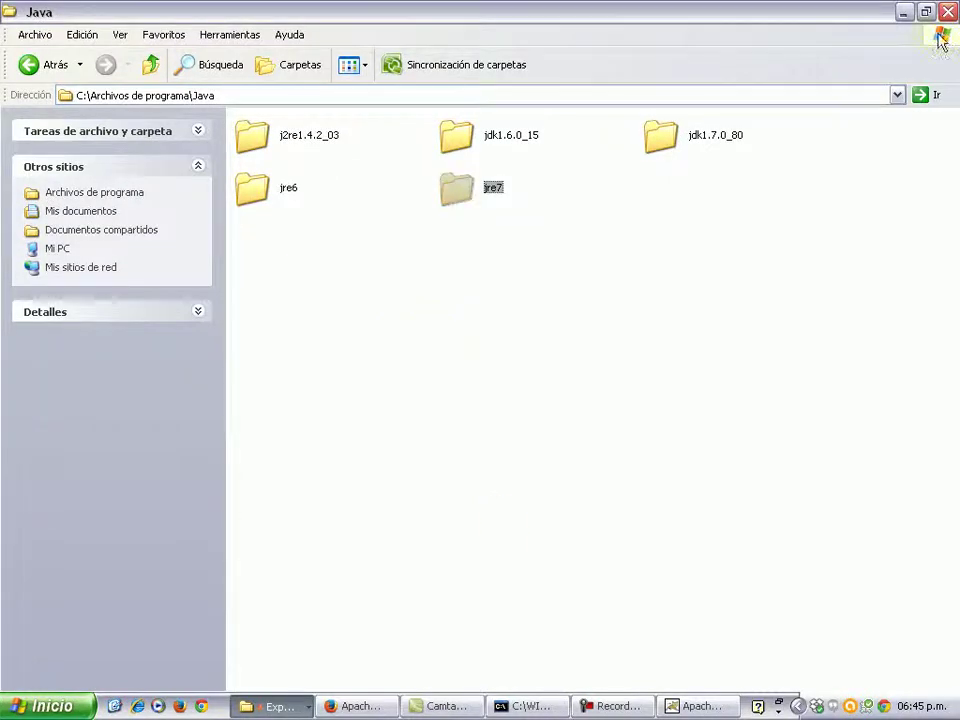
click(903, 12)
Accept the jre7 path and remove the Apache Software Foundation folder from the destination, leaving Archivos de programa\Tomcat 7.0
click(576, 507)
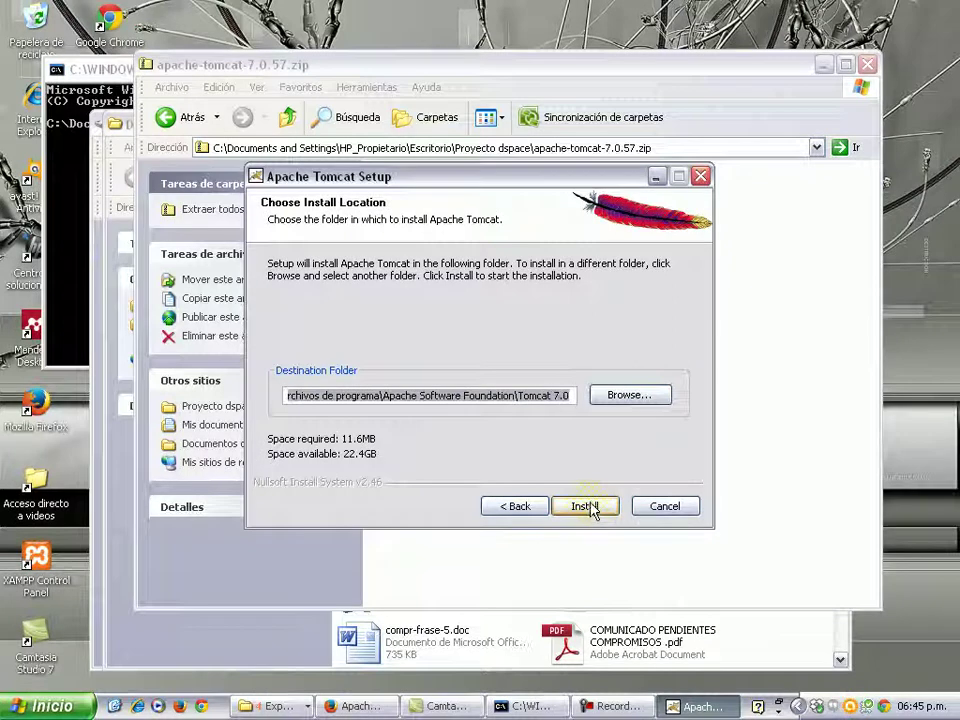
click(452, 396)
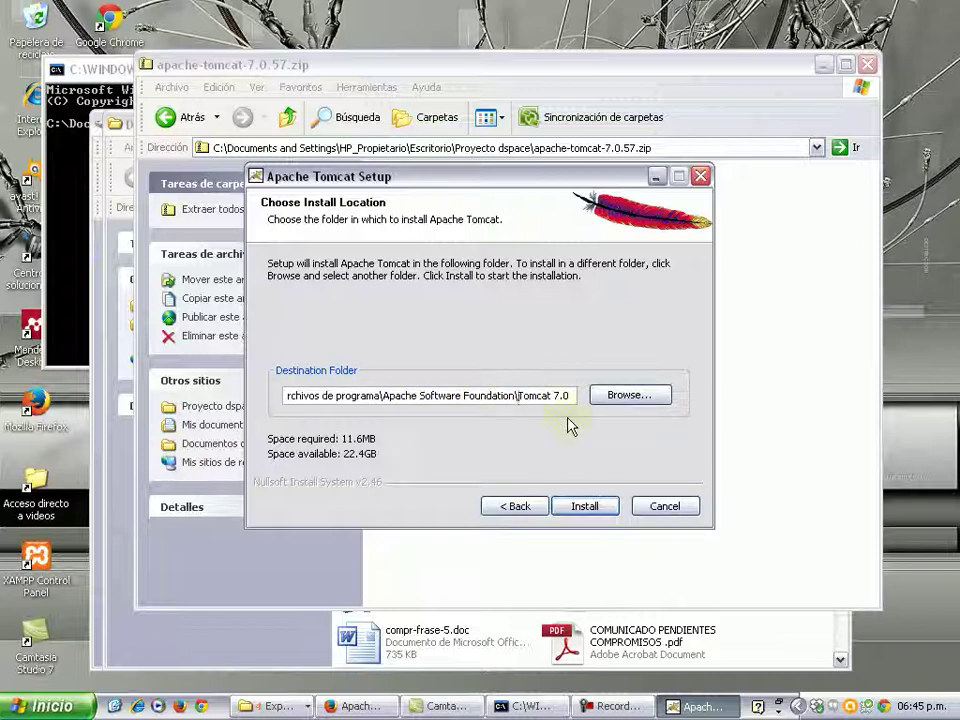
key(BackSpace)
key(BackSpace)
key(BackSpace)
key(BackSpace)
key(BackSpace)
key(BackSpace)
key(BackSpace)
key(BackSpace)
key(BackSpace)
key(BackSpace)
key(BackSpace)
key(BackSpace)
key(BackSpace)
key(BackSpace)
key(BackSpace)
key(BackSpace)
key(BackSpace)
key(BackSpace)
key(BackSpace)
key(BackSpace)
key(BackSpace)
key(BackSpace)
key(BackSpace)
key(BackSpace)
key(BackSpace)
key(BackSpace)
key(BackSpace)
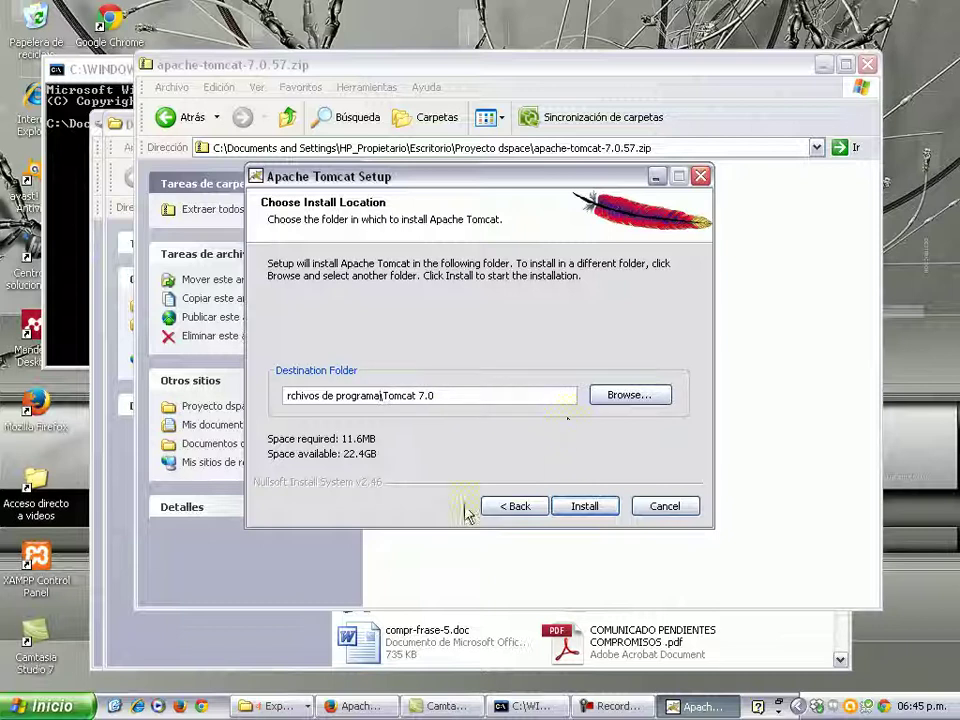
Install Apache Tomcat and finish the setup with Run Apache Tomcat enabled and Show Readme disabled
click(585, 507)
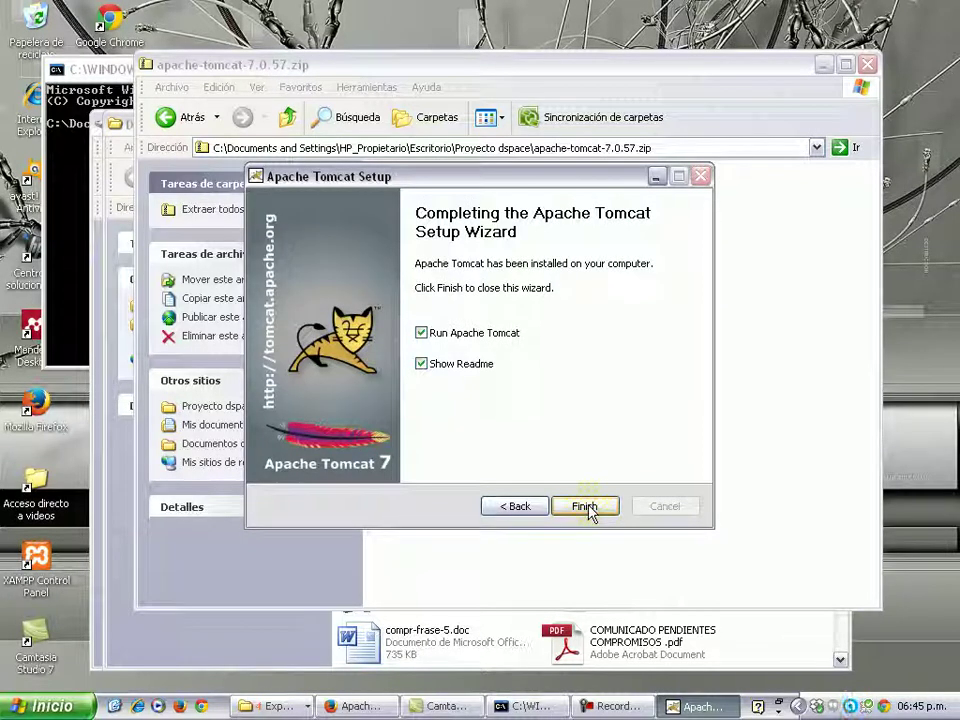
click(422, 366)
click(586, 507)
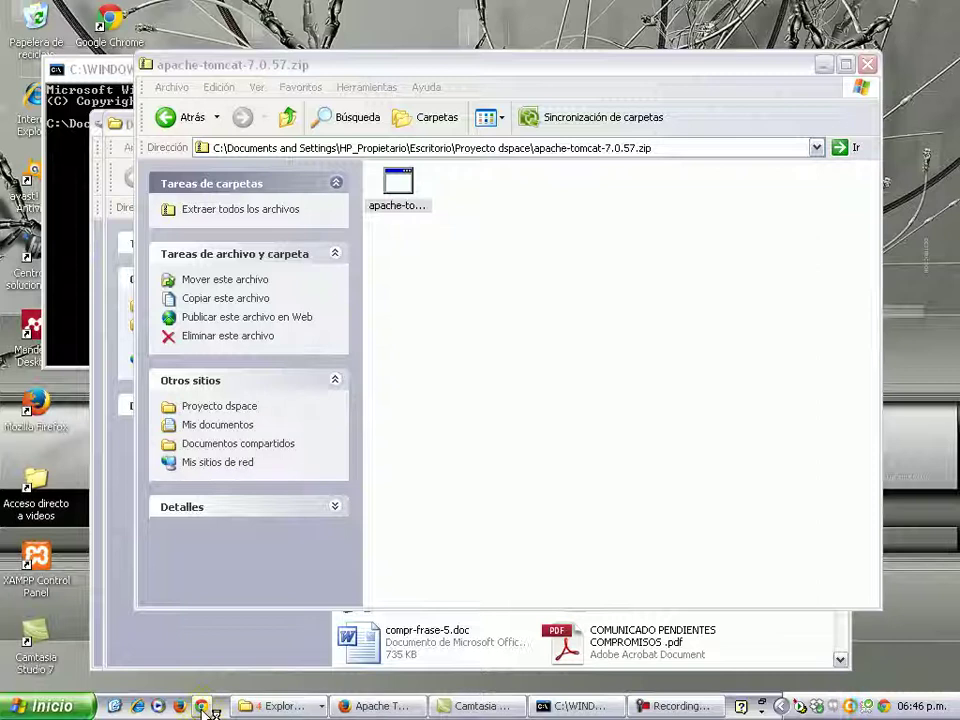
Open Google Chrome and check the service commands offered by the running Apache Tomcat monitor
click(201, 707)
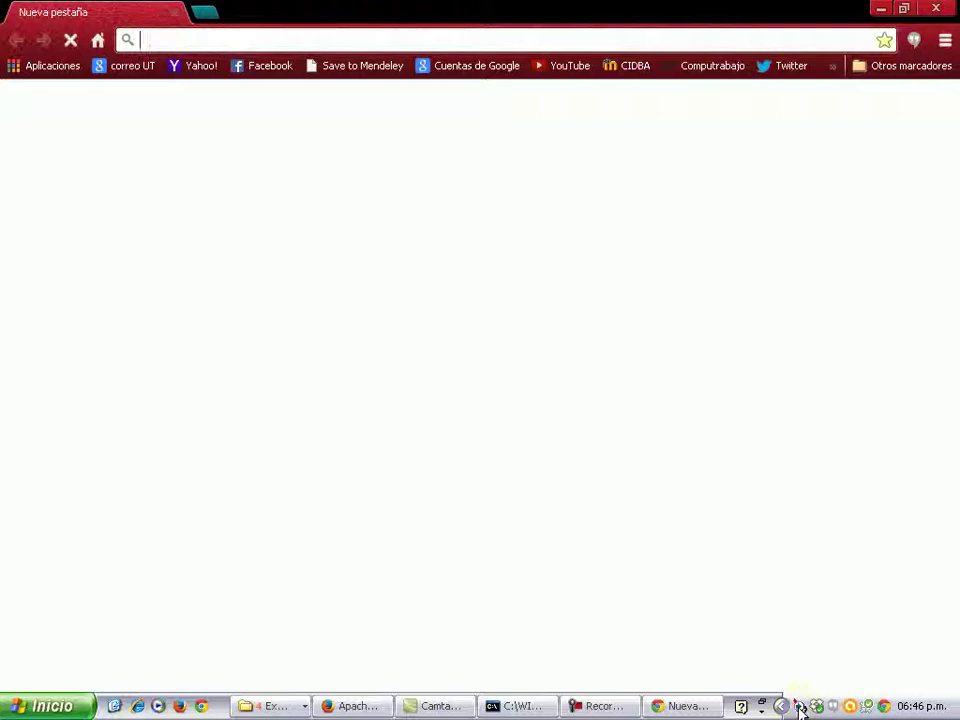
right_click(800, 709)
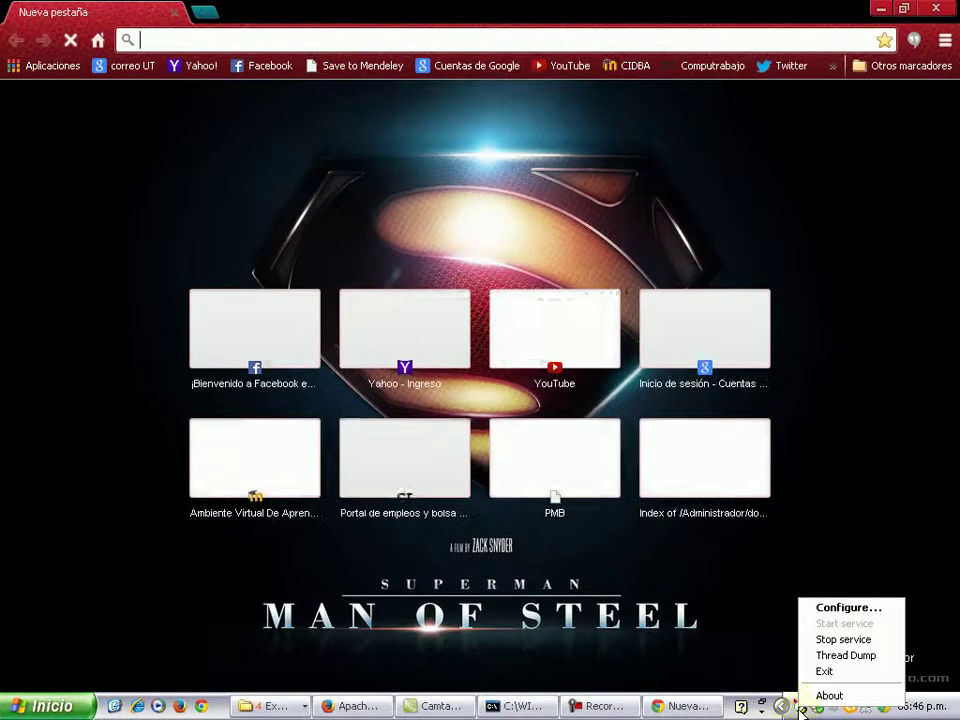
key(Escape)
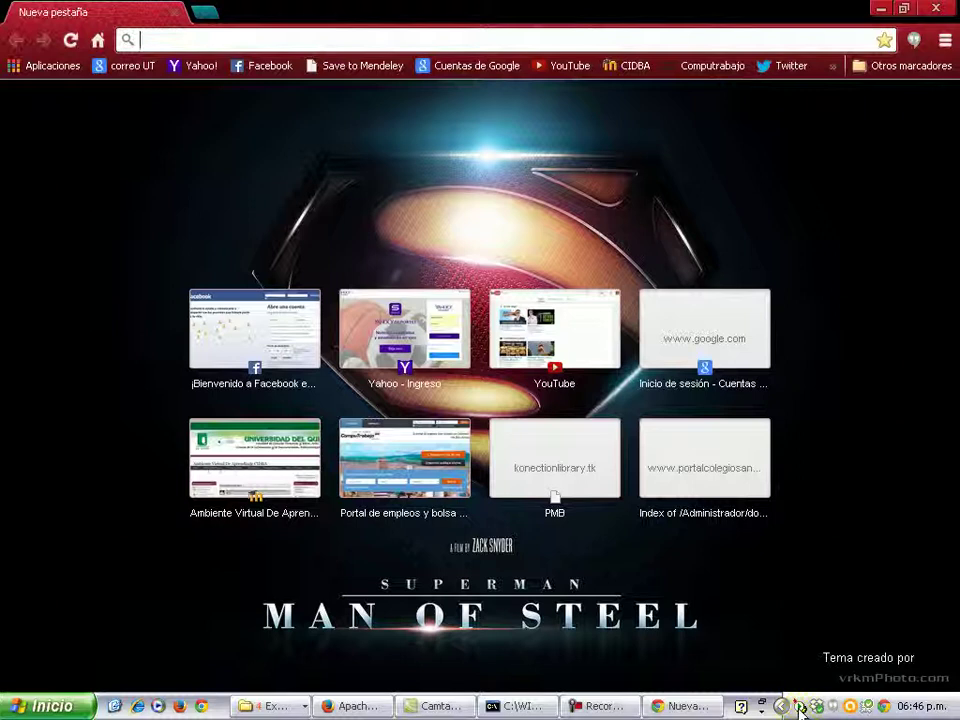
Try to load localhost in the browser
click(285, 41)
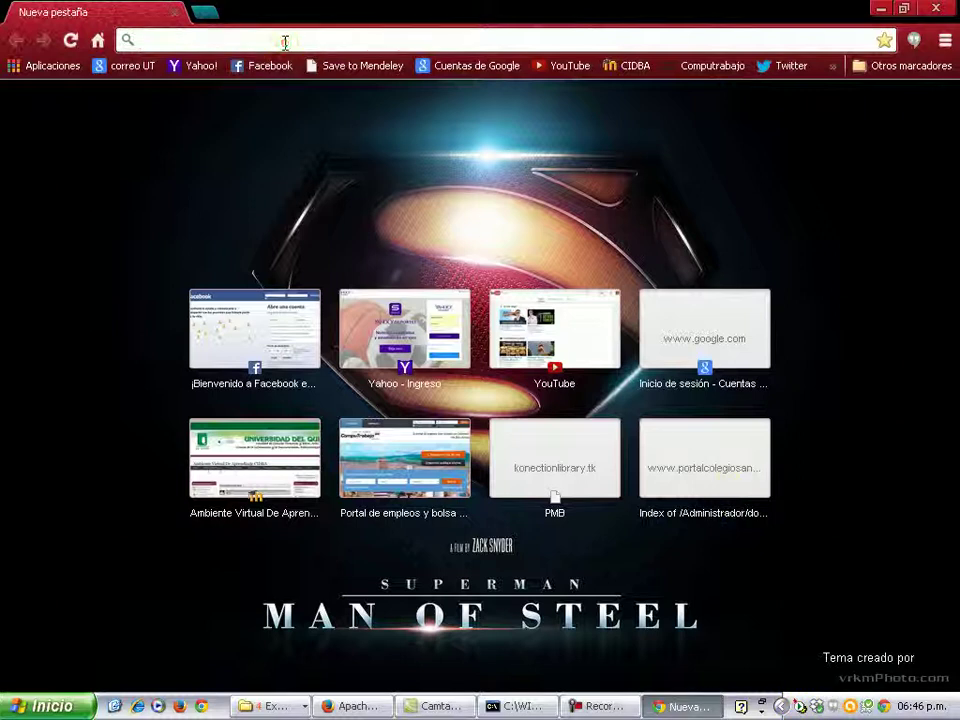
text(LOCAL)
key(BackSpace)
key(BackSpace)
key(BackSpace)
key(BackSpace)
key(BackSpace)
text(local)
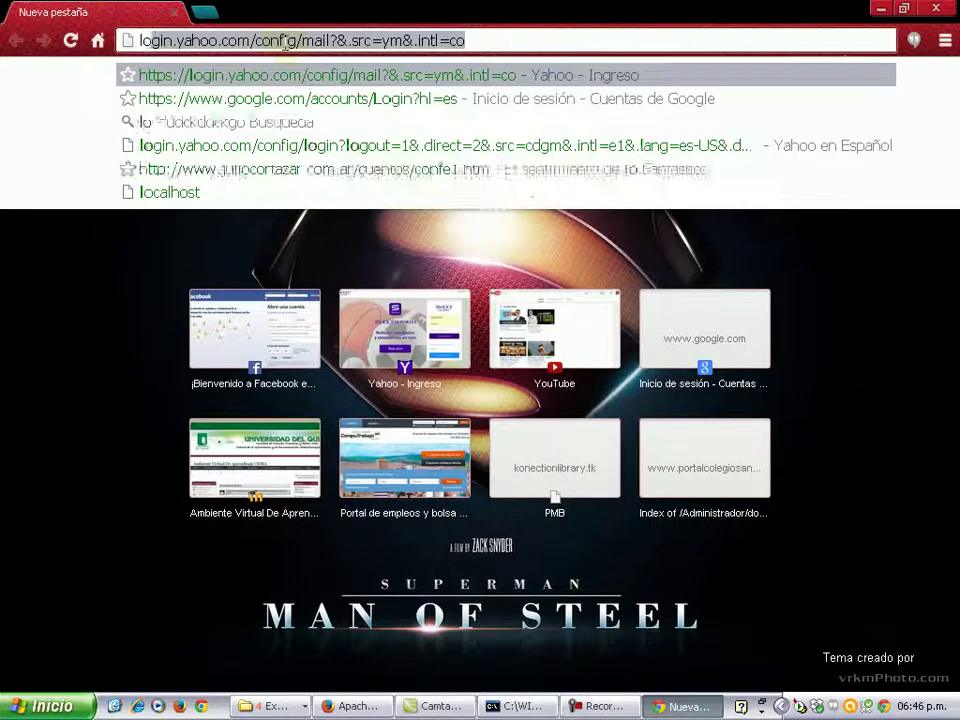
text(hs)
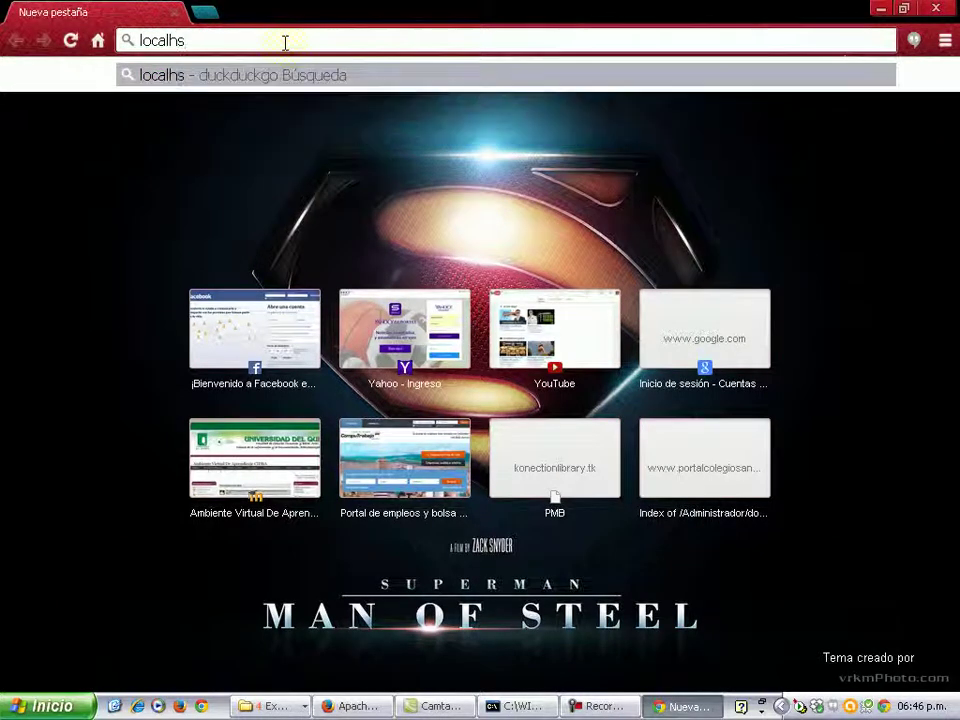
key(BackSpace)
text(ost)
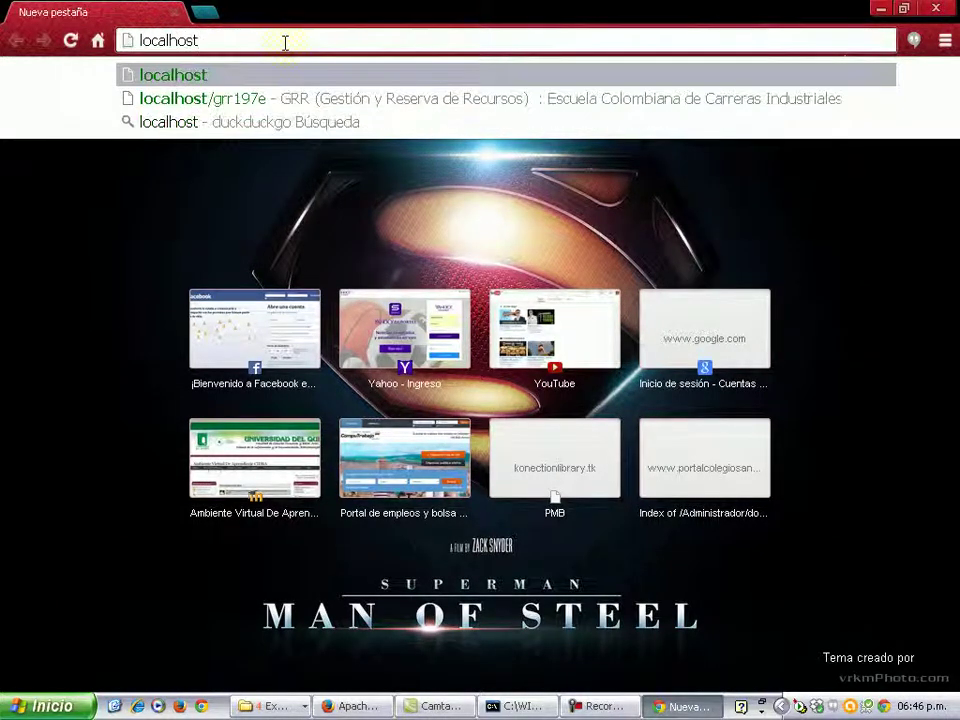
key(Return)
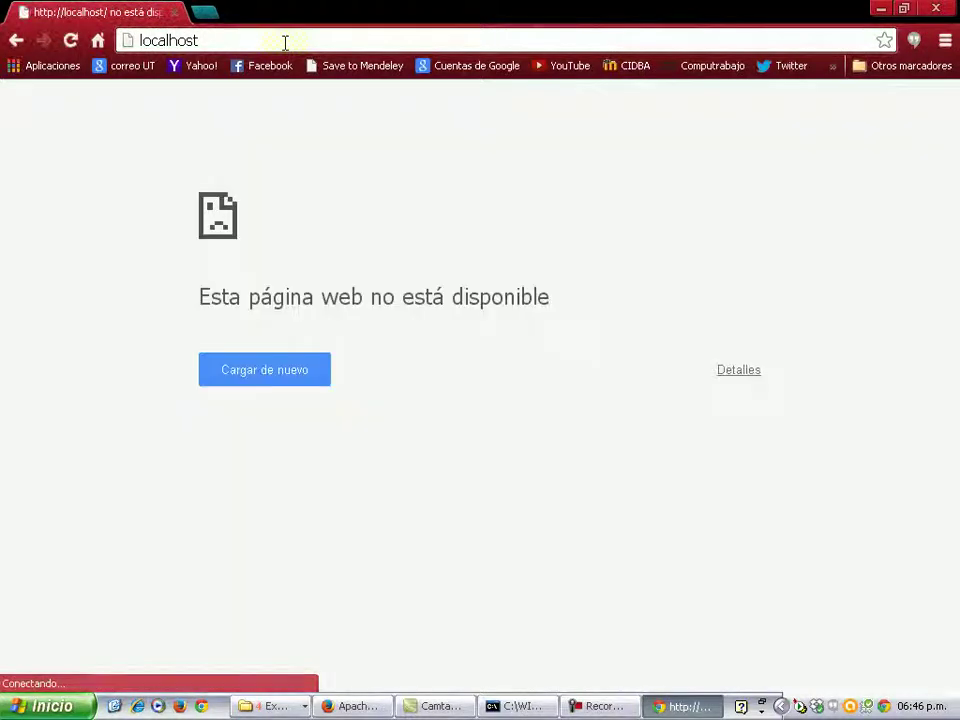
Append Tomcat's port number to the localhost address
click(285, 42)
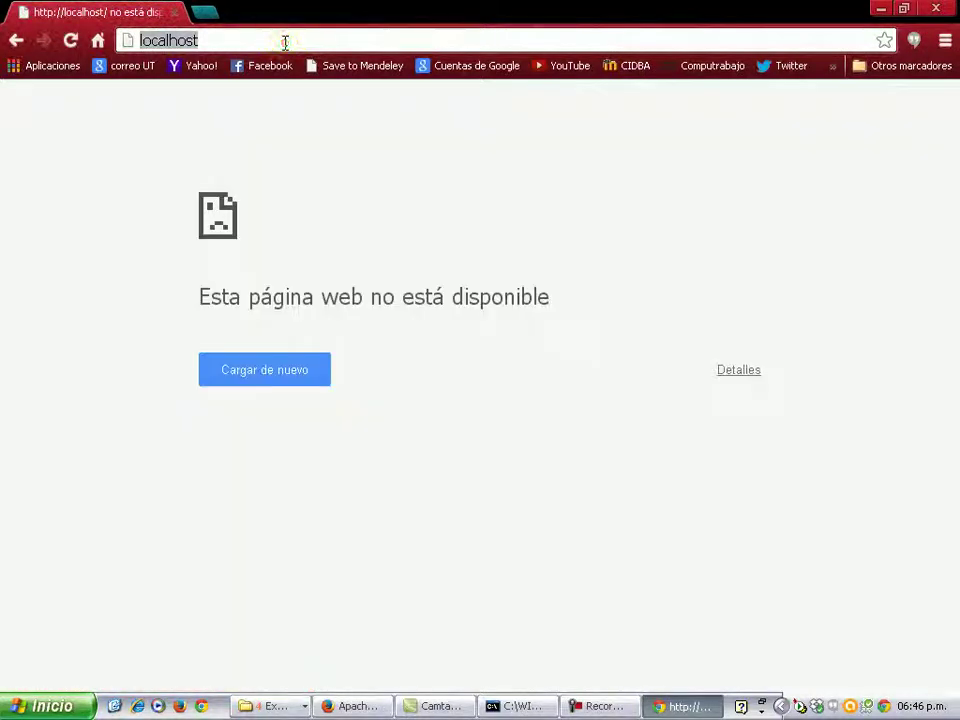
click(285, 42)
text(:800)
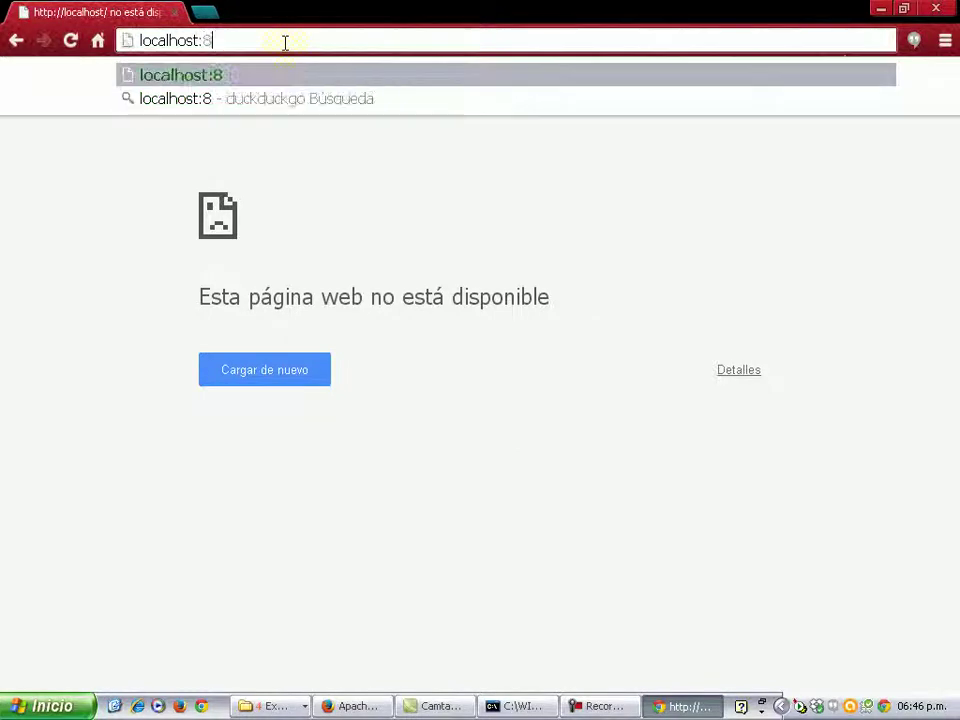